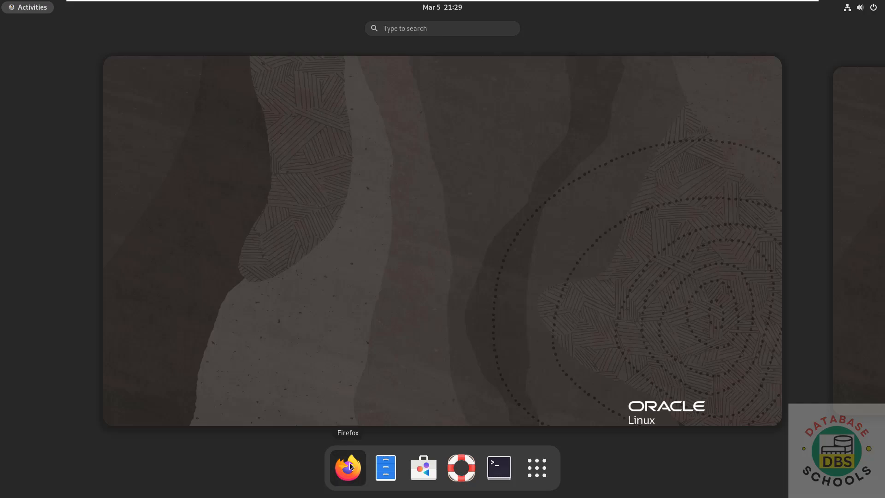
Open Firefox and go to the dbeaver.io website.
{"action": "left_click", "coordinate": [348, 466]}
{"action": "left_click", "coordinate": [305, 45]}
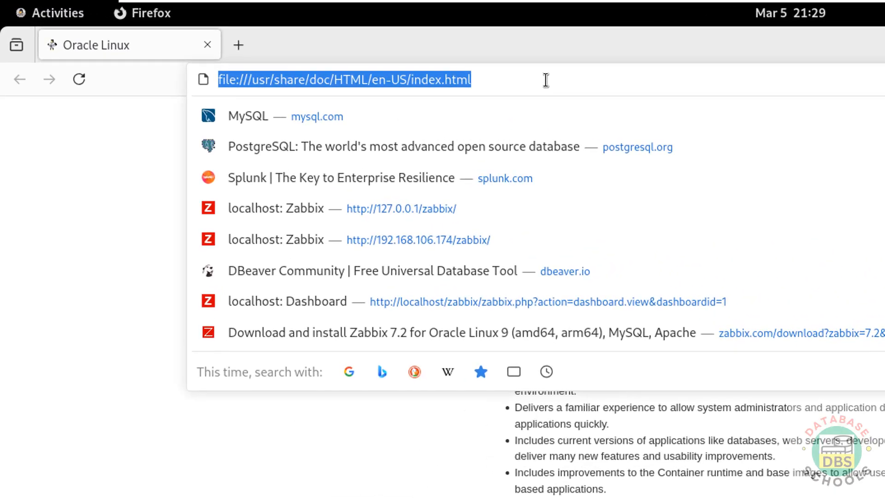
{"action": "type", "text": "d"}
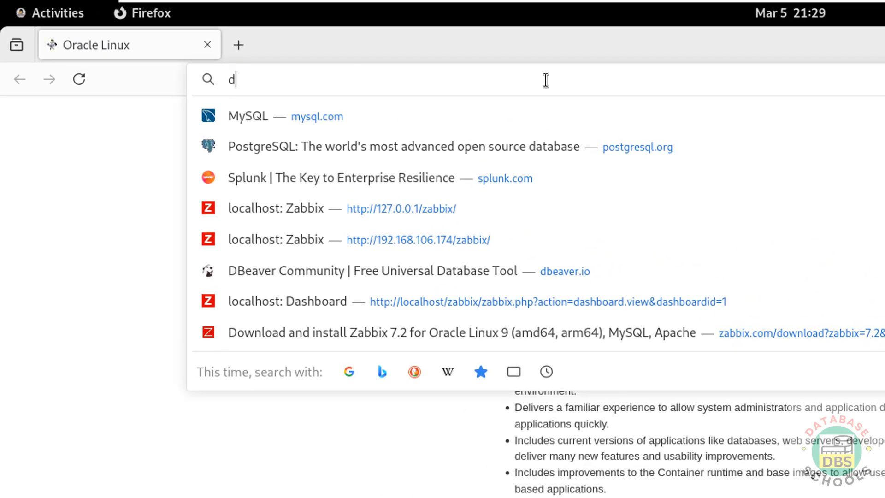
{"action": "type", "text": "beaver.io/"}
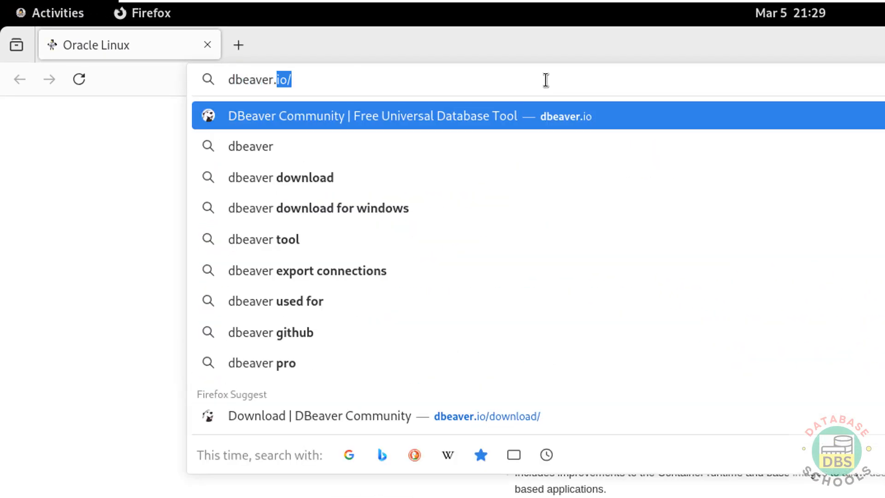
{"action": "key", "text": "Return"}
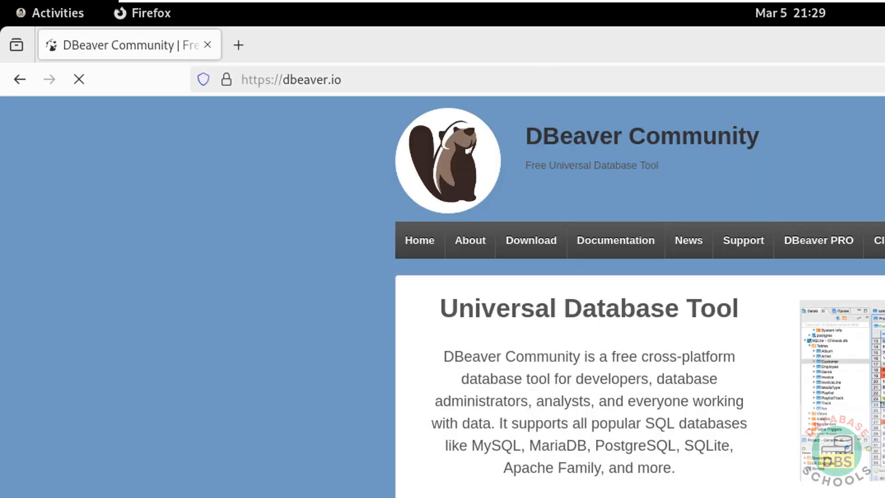
Go to the DBeaver Community download page and download the Linux RPM package (installer).
{"action": "scroll", "coordinate": [308, 318], "scroll_direction": "down", "scroll_amount": 5}
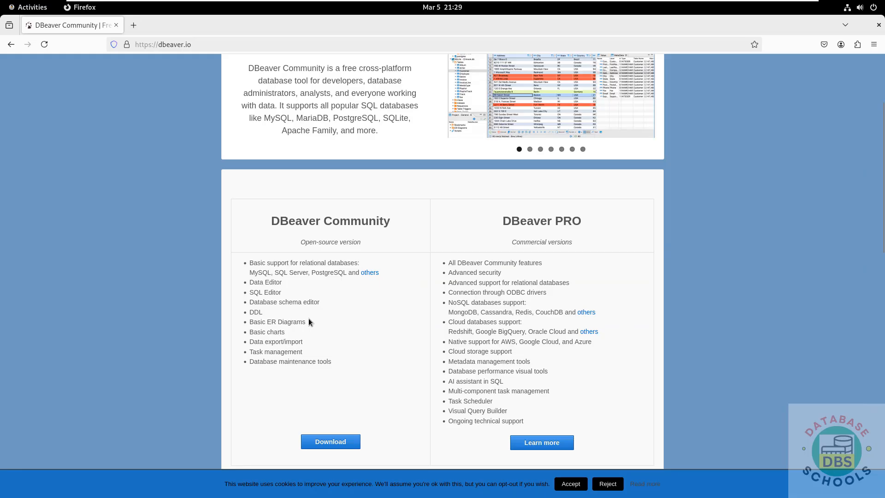
{"action": "scroll", "coordinate": [309, 318], "scroll_direction": "down", "scroll_amount": 3}
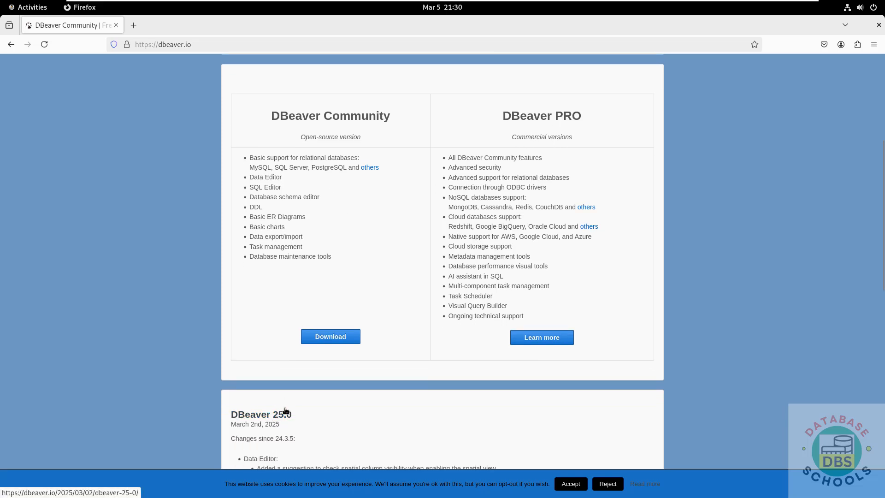
{"action": "left_click", "coordinate": [331, 338]}
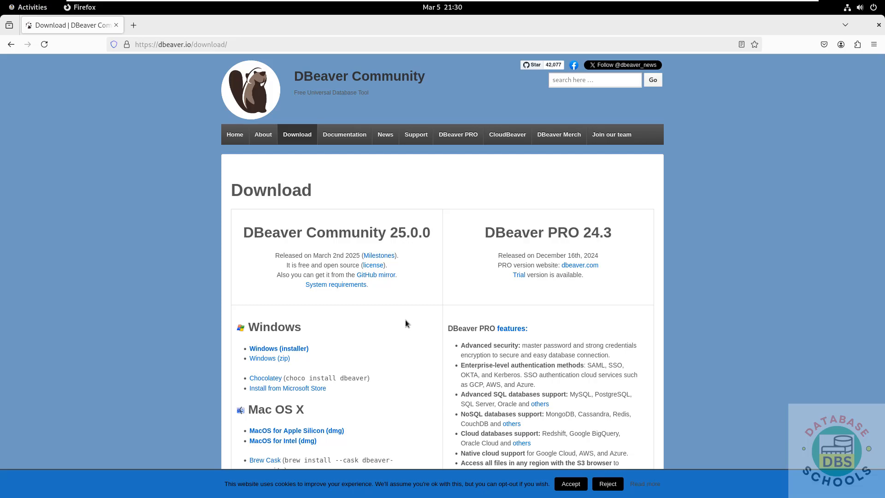
{"action": "scroll", "coordinate": [405, 323], "scroll_direction": "down", "scroll_amount": 4}
{"action": "scroll", "coordinate": [405, 322], "scroll_direction": "down", "scroll_amount": 2}
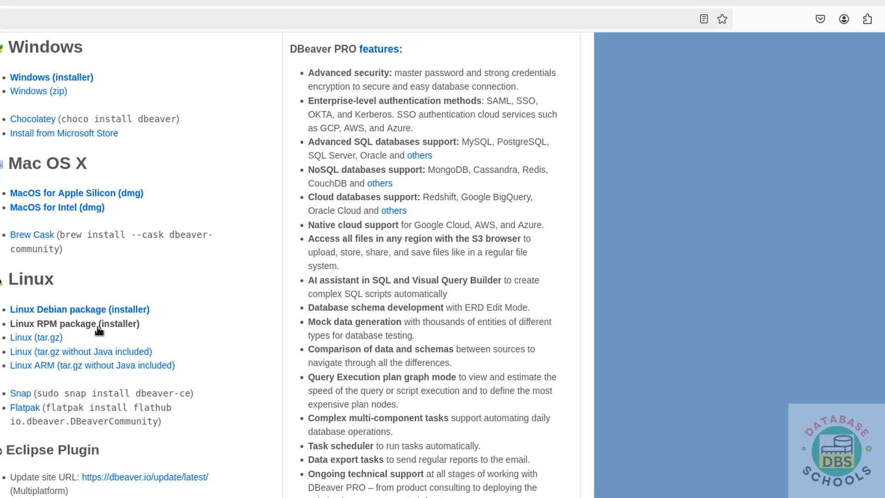
{"action": "left_click", "coordinate": [99, 330]}
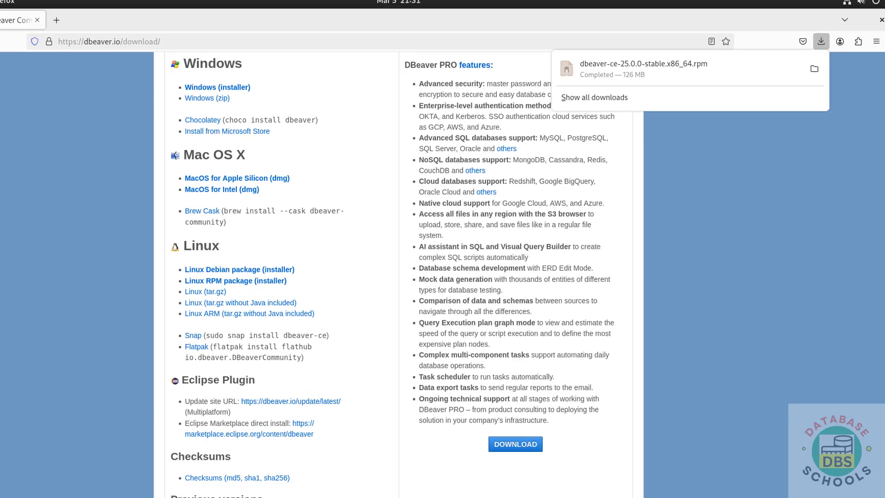
Open Terminal, change to the Downloads directory and list its contents with ls.
{"action": "key", "text": "super"}
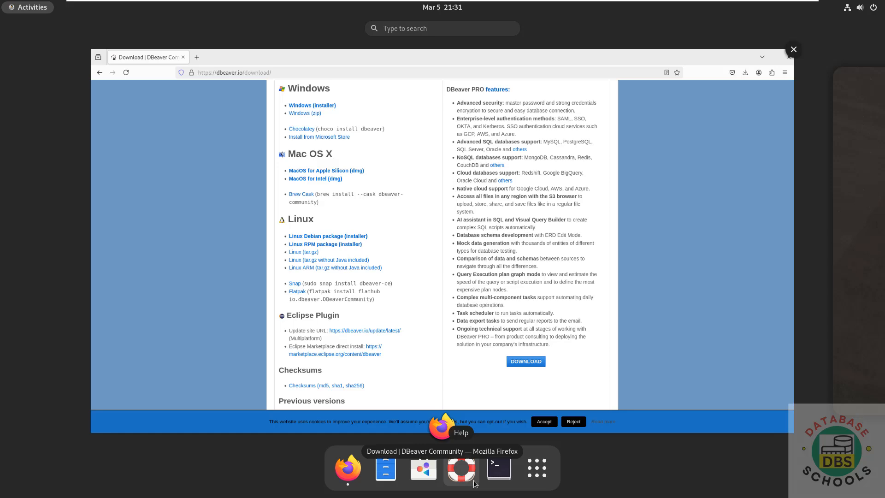
{"action": "left_click", "coordinate": [499, 468]}
{"action": "type", "text": "cd "}
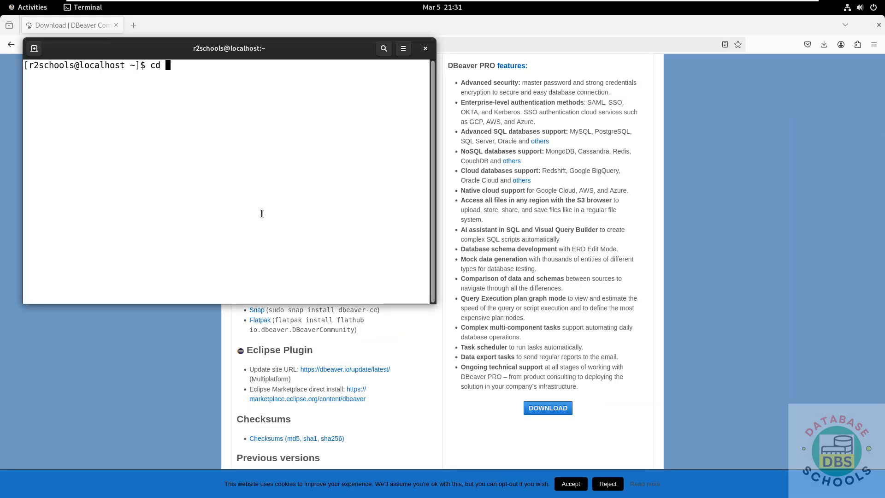
{"action": "type", "text": "Dow"}
{"action": "key", "text": "Tab"}
{"action": "key", "text": "Return"}
{"action": "type", "text": "ls"}
{"action": "key", "text": "Return"}
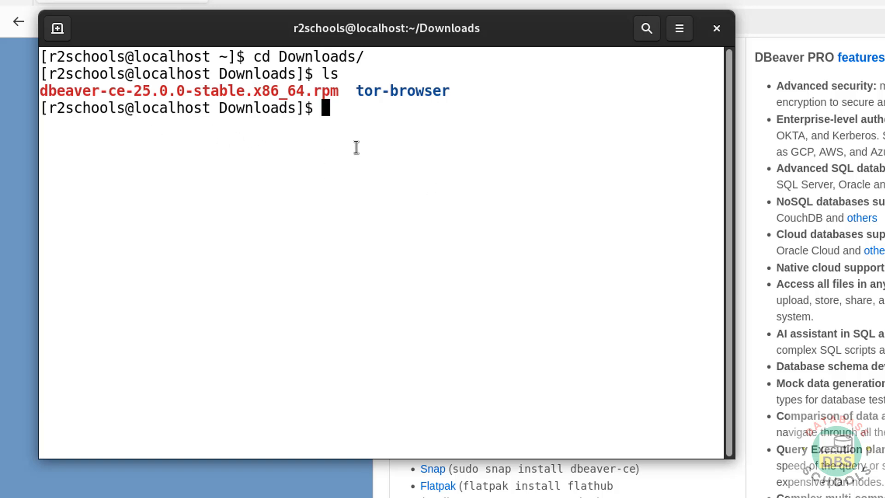
Install dbeaver-ce-25.0.0-stable.x86_64.rpm using sudo rpm -ivh and enter the sudo password.
{"action": "type", "text": "sudo rpm -ivh "}
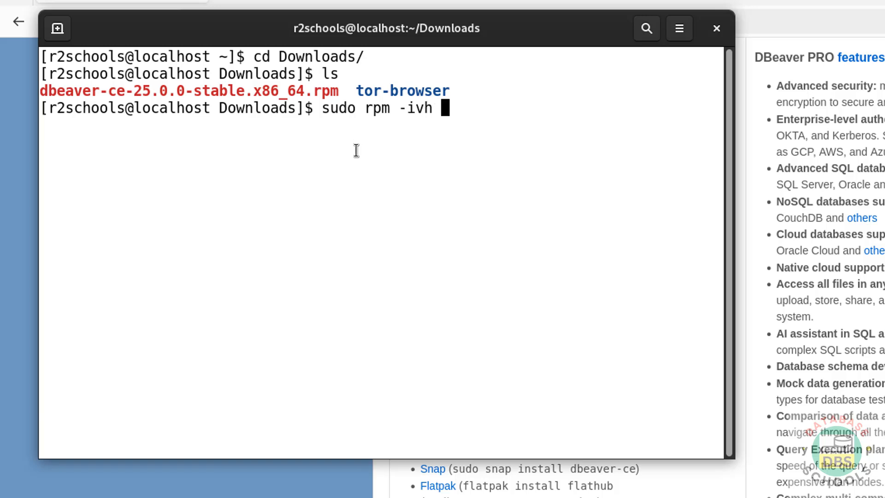
{"action": "type", "text": "dbea"}
{"action": "key", "text": "Tab"}
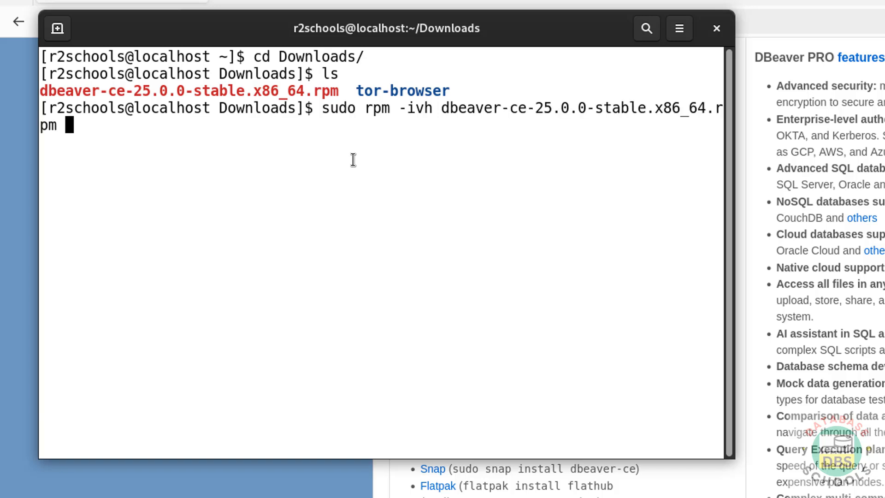
{"action": "key", "text": "Return"}
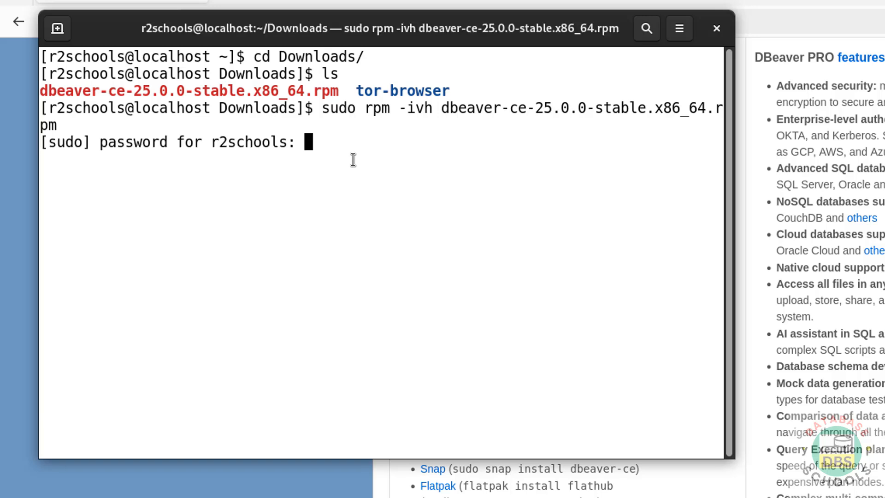
{"action": "key", "text": "Return"}
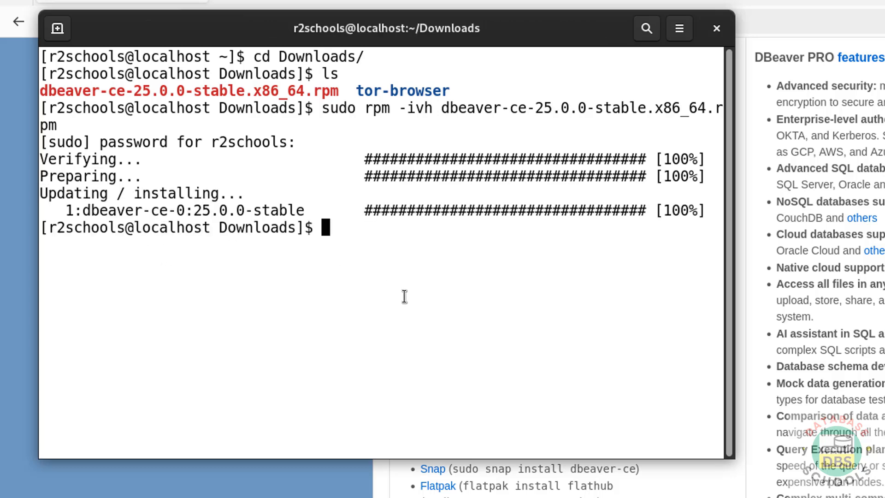
Launch dbeaver-ce from the installed applications.
{"action": "key", "text": "super"}
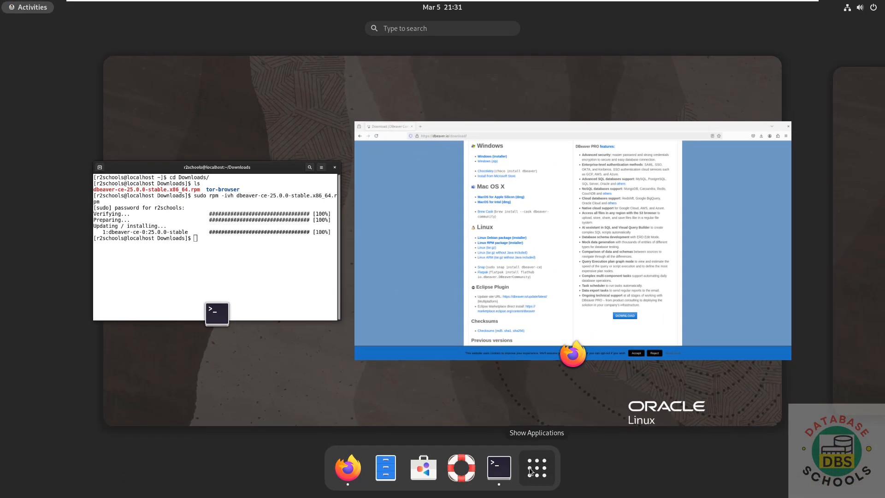
{"action": "left_click", "coordinate": [529, 467]}
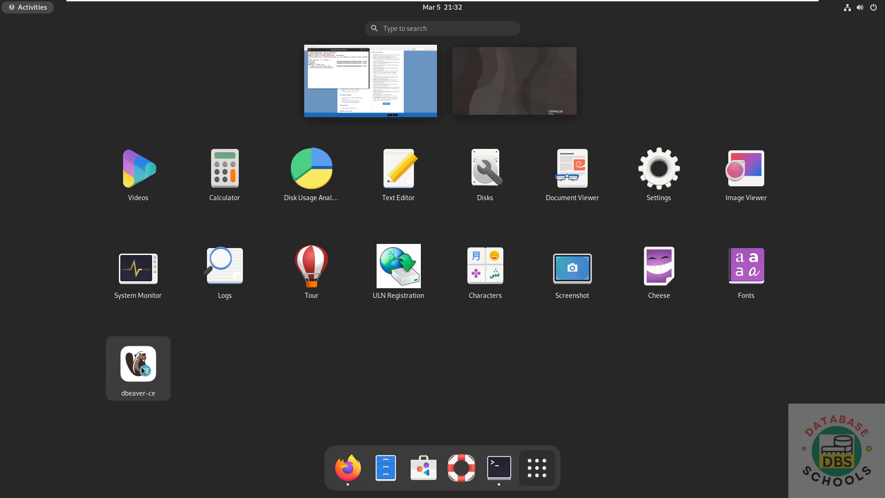
{"action": "left_click", "coordinate": [137, 367]}
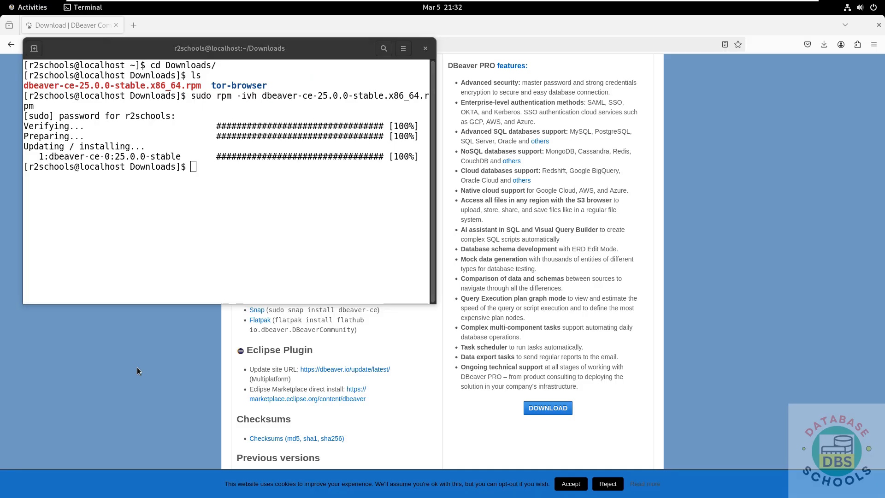
In Terminal, delete dbeaver-ce-25.0.0-stable.x86_64.rpm from Downloads with rm, listing the directory before and after.
{"action": "left_click", "coordinate": [137, 242]}
{"action": "type", "text": "ls"}
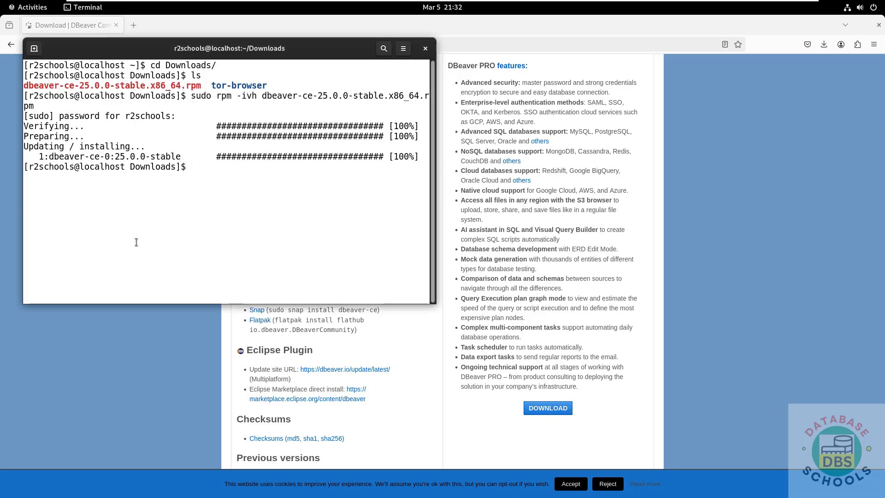
{"action": "key", "text": "Return"}
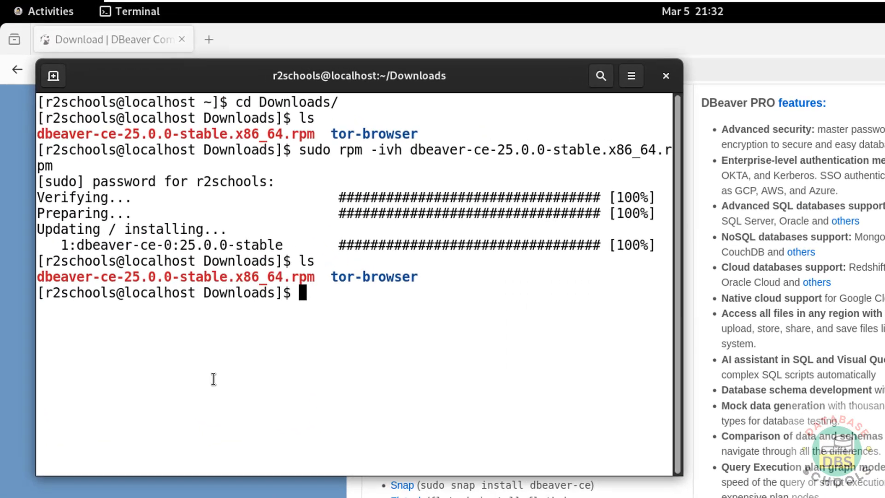
{"action": "type", "text": "rm dv"}
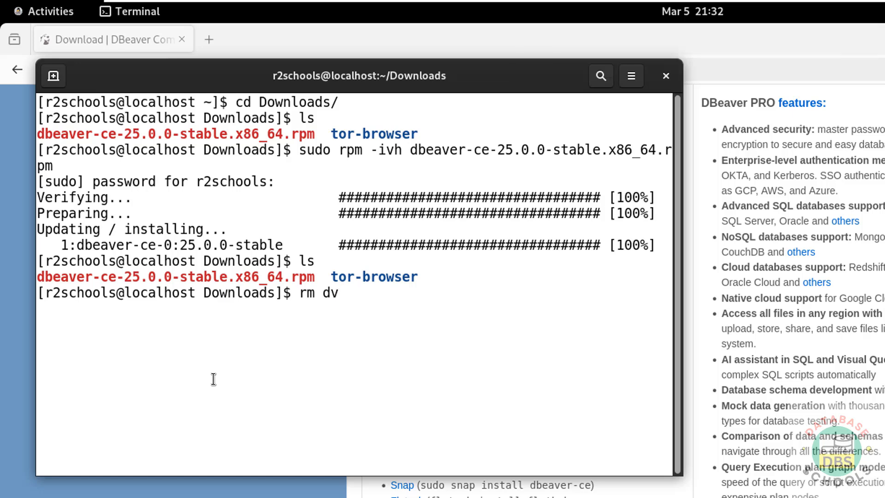
{"action": "key", "text": "BackSpace"}
{"action": "type", "text": "b"}
{"action": "key", "text": "Tab"}
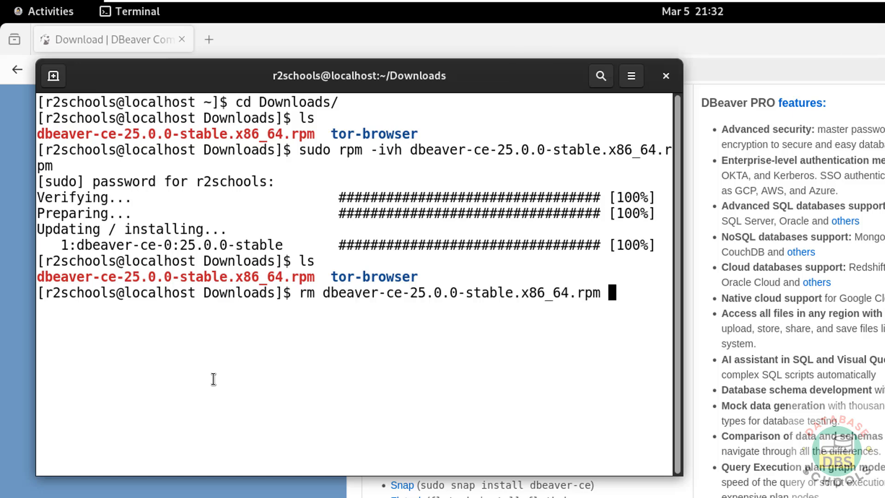
{"action": "key", "text": "alt+Tab"}
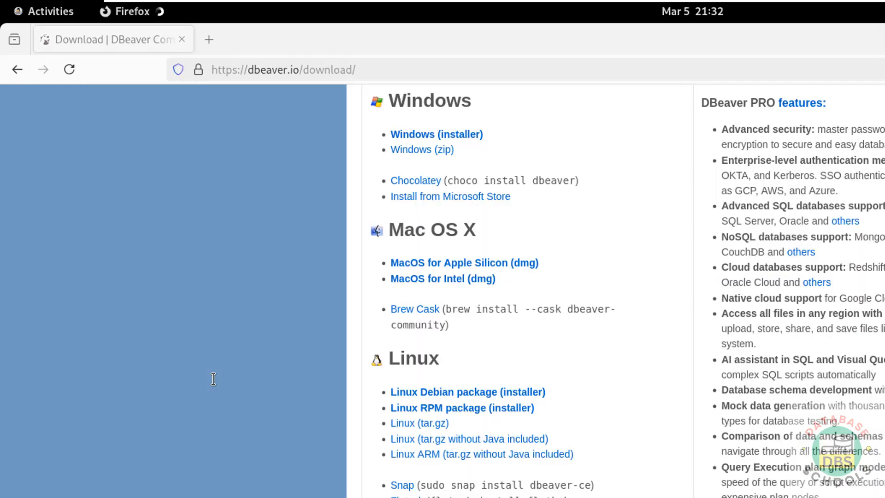
{"action": "key", "text": "alt+Tab"}
{"action": "key", "text": "Return"}
{"action": "type", "text": "ls"}
{"action": "key", "text": "Return"}
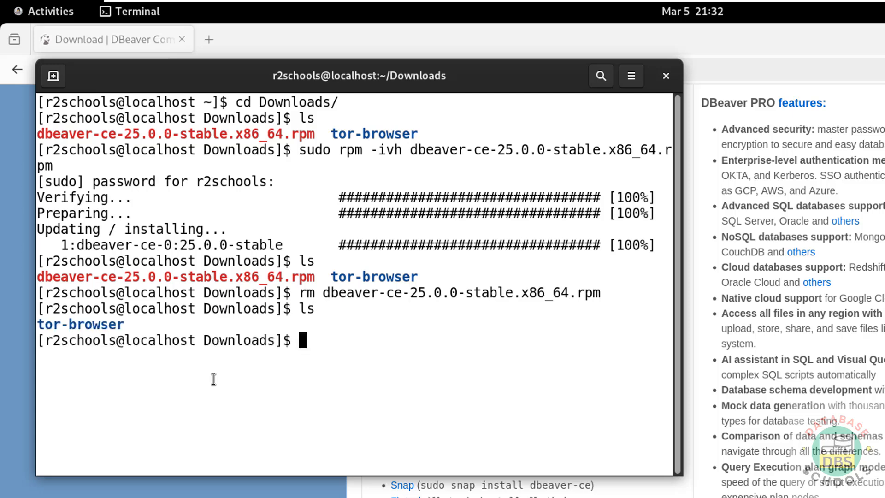
Switch to DBeaver, decline creating the sample database and cancel the initial database connection wizard.
{"action": "key", "text": "alt+Tab"}
{"action": "key", "text": "alt+Tab"}
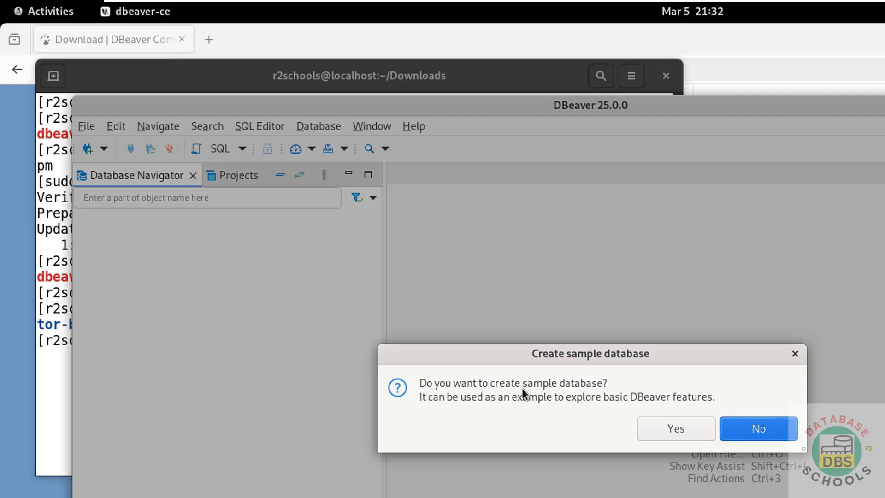
{"action": "left_click", "coordinate": [750, 430]}
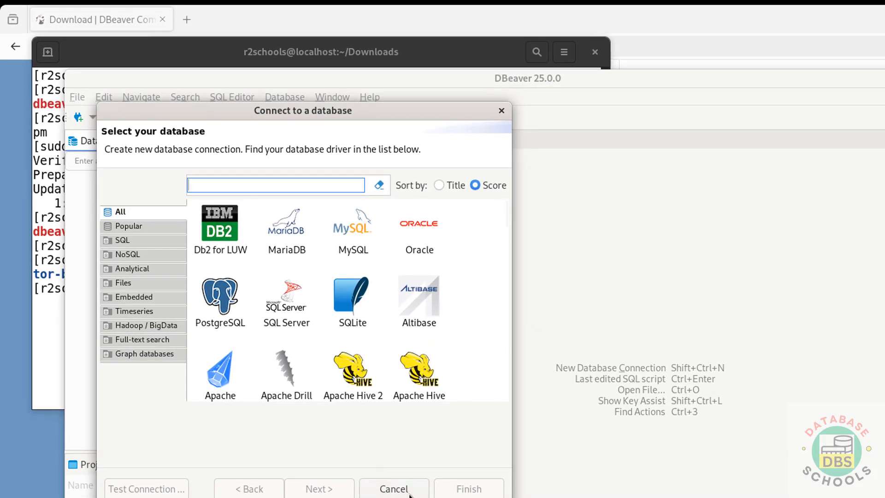
{"action": "left_click", "coordinate": [394, 489]}
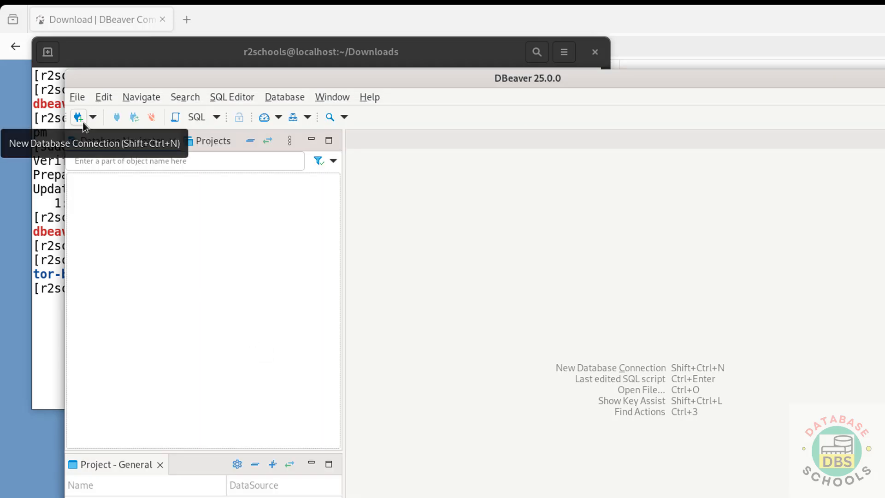
Start a new PostgreSQL database connection, keeping localhost as the host, and enable Show all databases.
{"action": "left_click", "coordinate": [82, 122]}
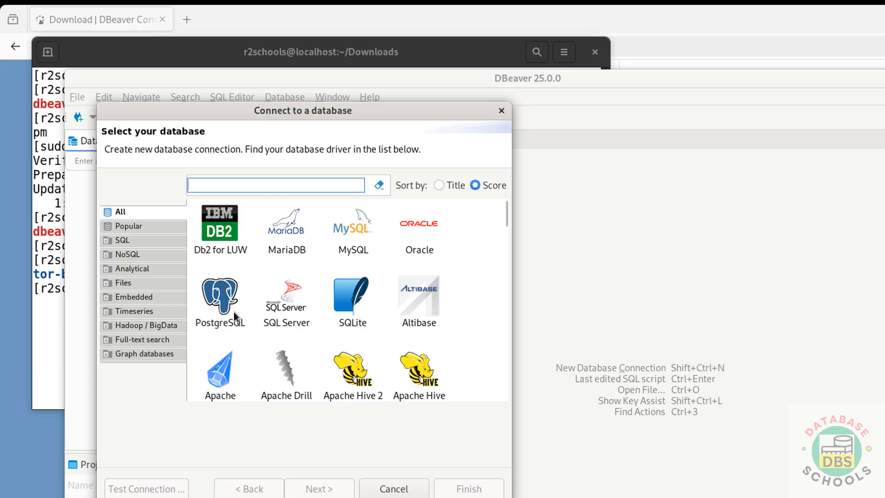
{"action": "left_click", "coordinate": [234, 312]}
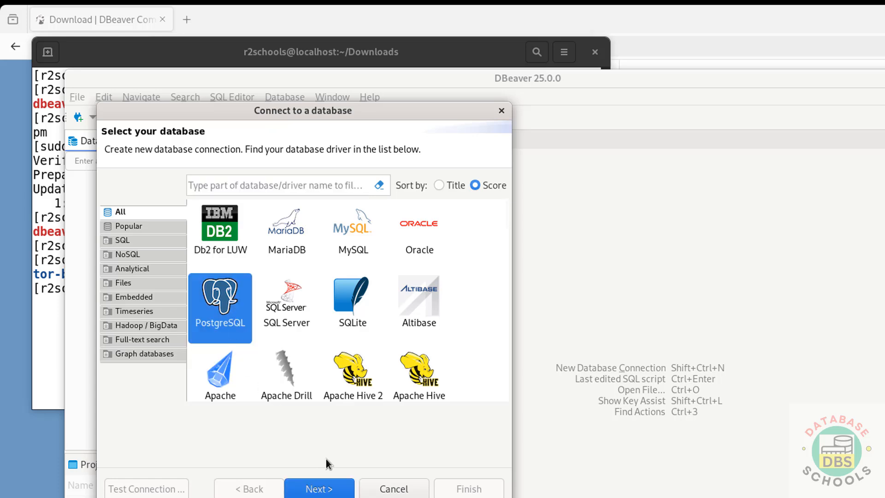
{"action": "left_click", "coordinate": [307, 492]}
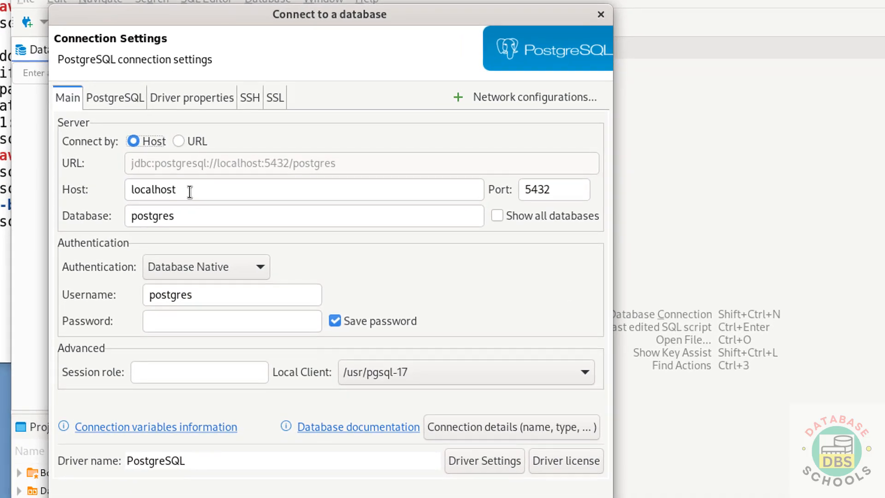
{"action": "left_click_drag", "start_coordinate": [216, 262], "coordinate": [168, 262]}
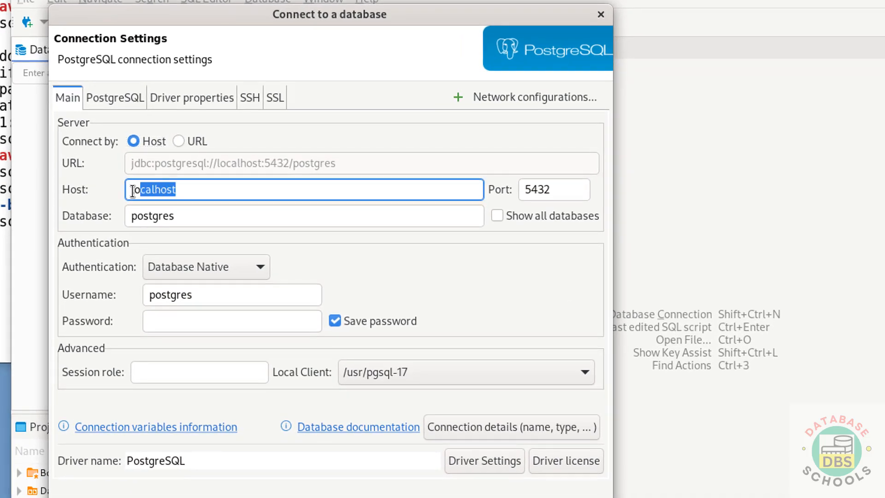
{"action": "left_click_drag", "start_coordinate": [133, 191], "coordinate": [124, 191]}
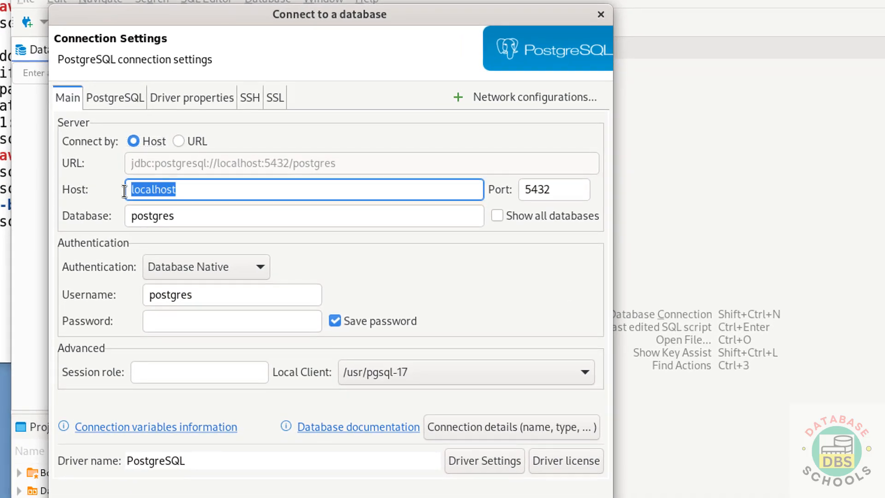
{"action": "left_click", "coordinate": [207, 189]}
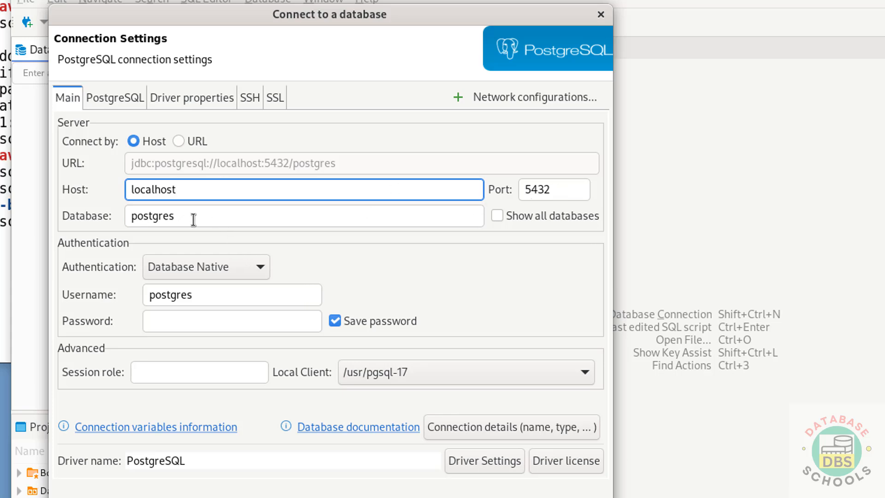
{"action": "left_click", "coordinate": [504, 217]}
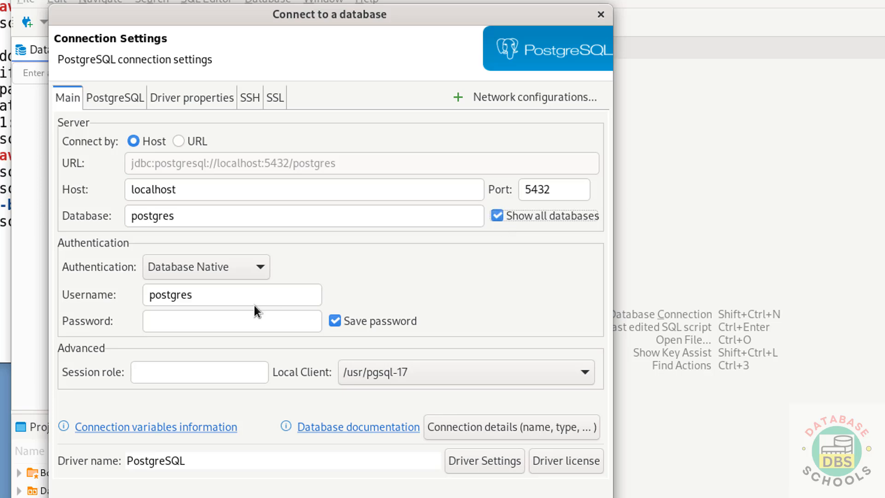
Enter the password for the postgres user and test the connection, downloading the required PostgreSQL driver files.
{"action": "left_click", "coordinate": [207, 321]}
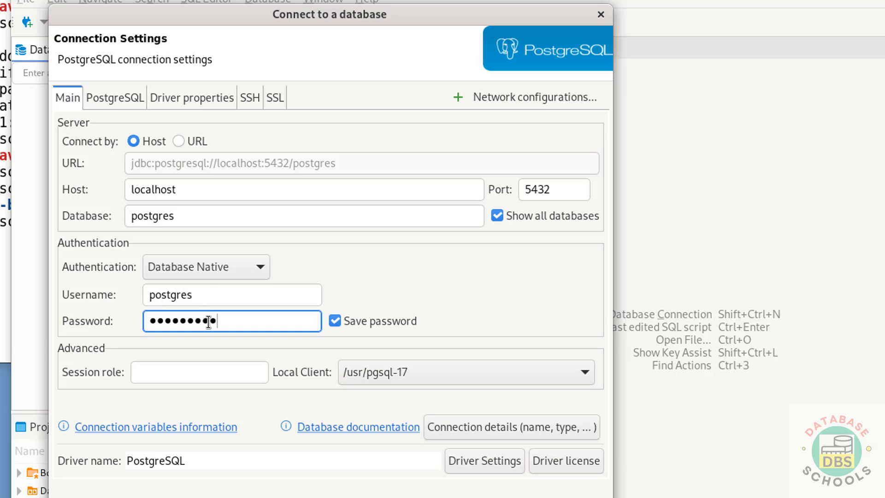
{"action": "left_click", "coordinate": [152, 488]}
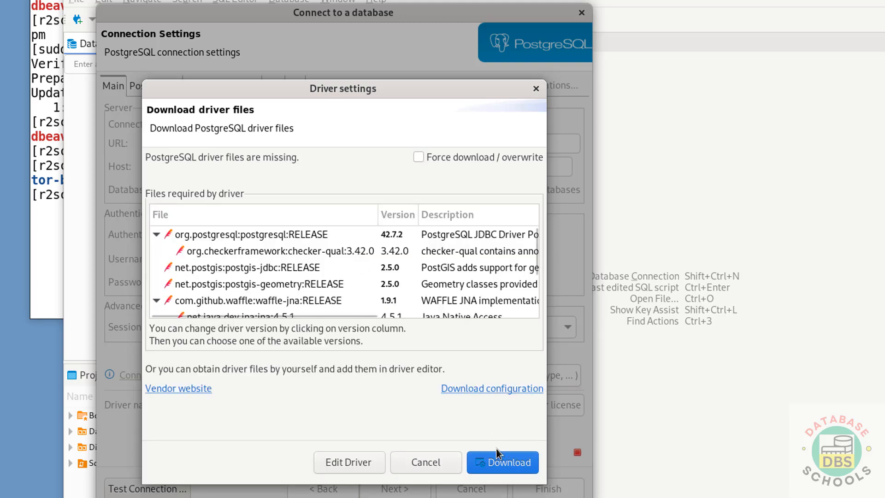
{"action": "left_click", "coordinate": [498, 463]}
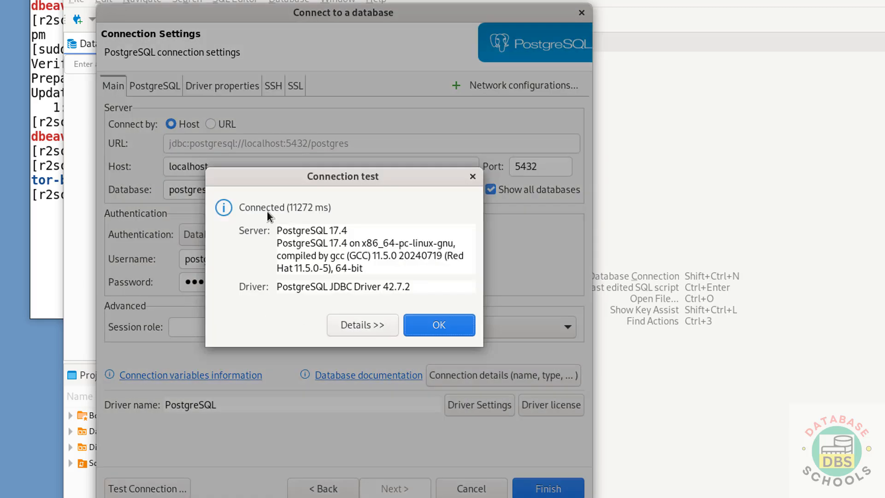
Close the test result, finish creating the PostgreSQL connection and expand its Databases folder.
{"action": "left_click", "coordinate": [435, 324]}
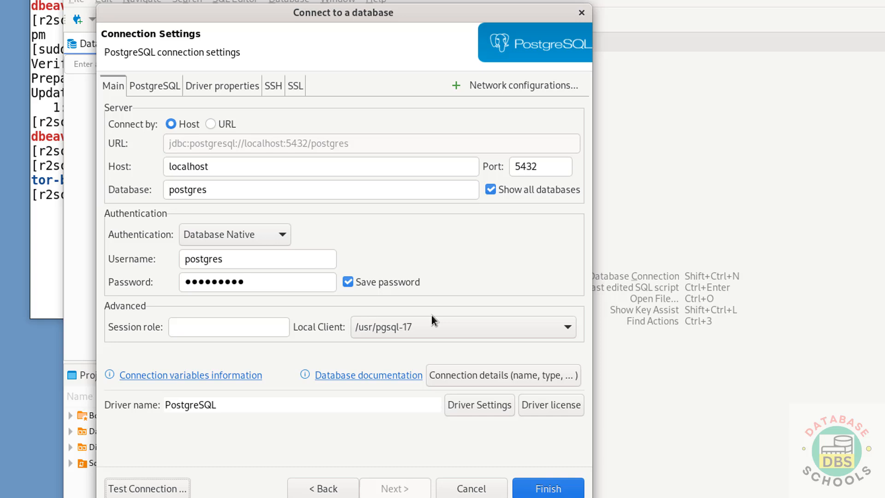
{"action": "left_click", "coordinate": [549, 489]}
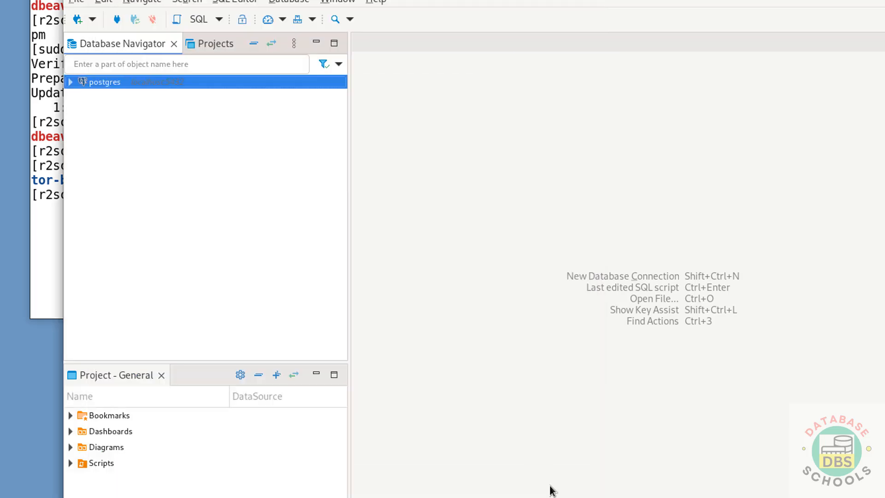
{"action": "left_click", "coordinate": [70, 83]}
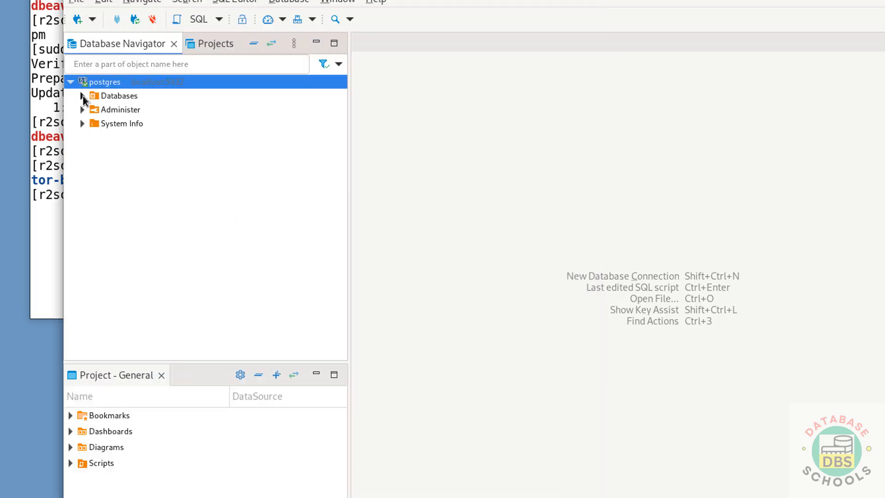
{"action": "left_click", "coordinate": [82, 96]}
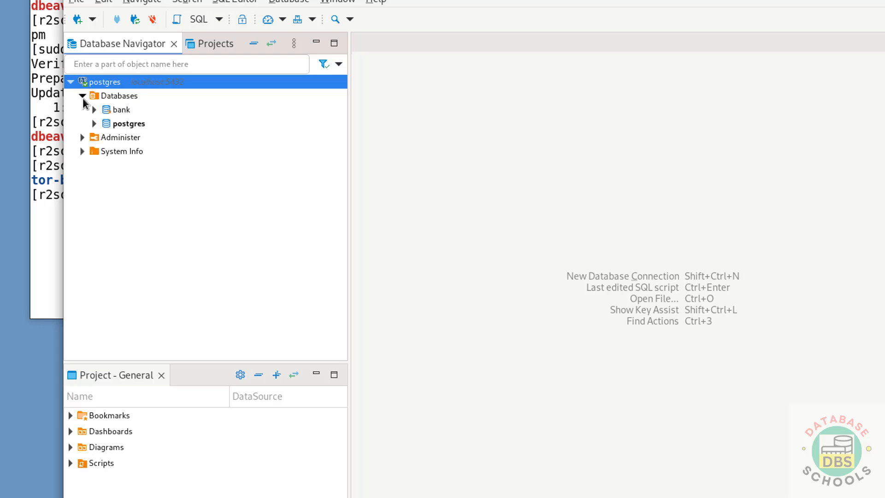
Open an SQL console for the PostgreSQL bank database and run the query select * from customer.
{"action": "left_click", "coordinate": [112, 112]}
{"action": "right_click", "coordinate": [112, 111]}
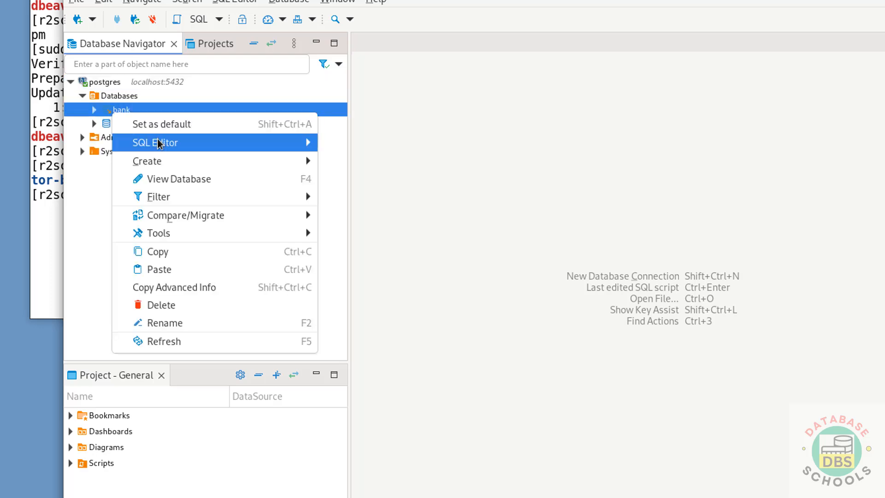
{"action": "mouse_move", "coordinate": [160, 144]}
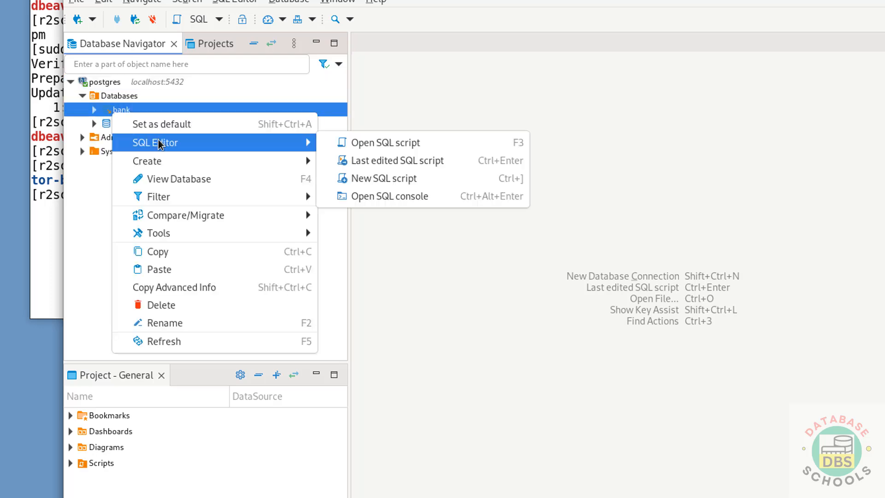
{"action": "left_click", "coordinate": [401, 199]}
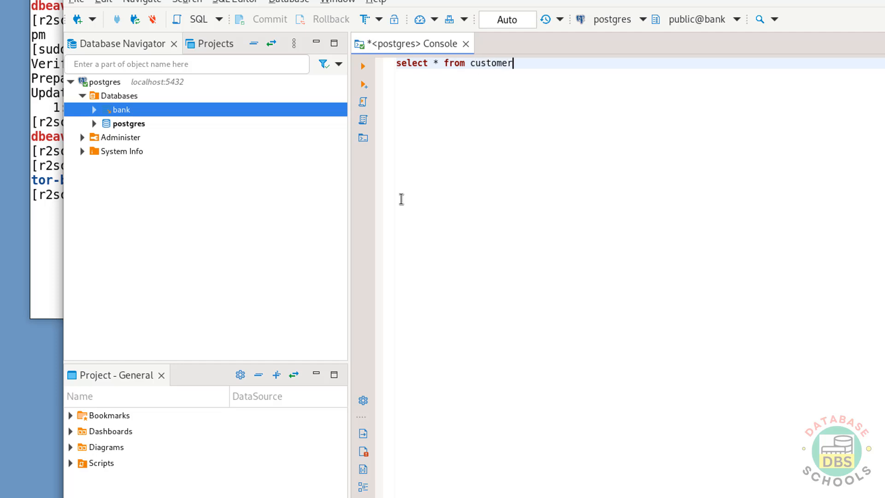
{"action": "key", "text": "ctrl+a"}
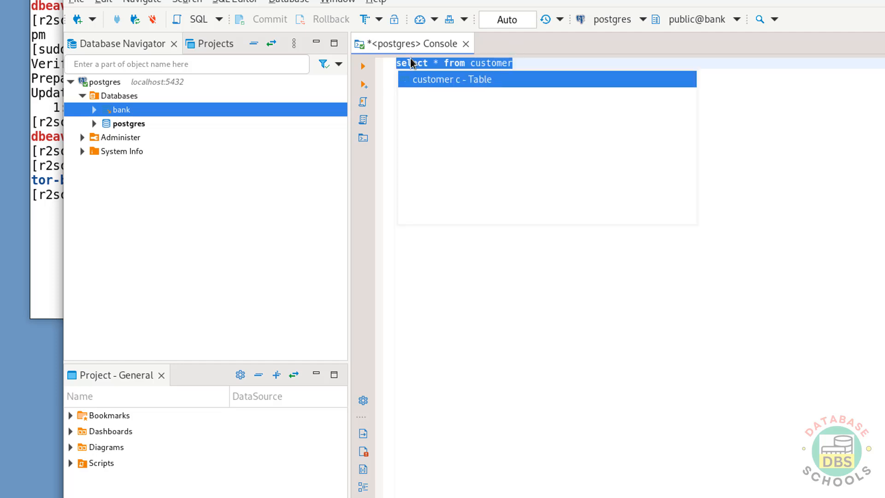
{"action": "left_click", "coordinate": [363, 67]}
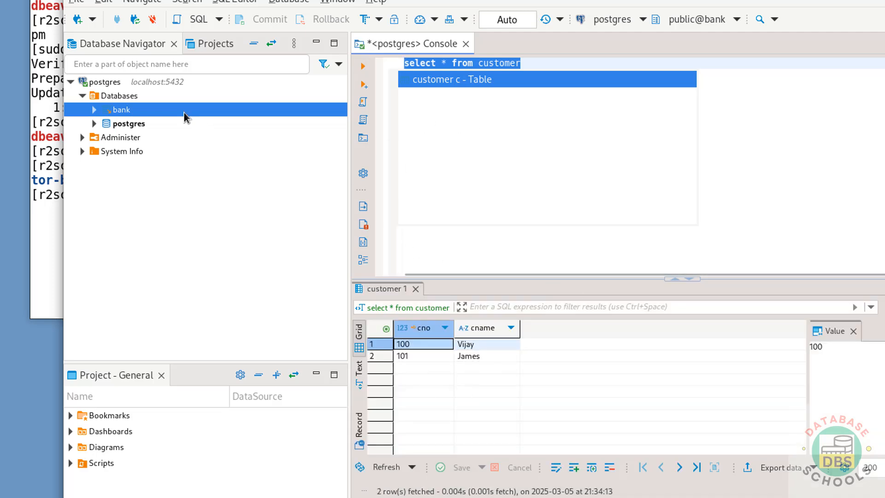
Disconnect and delete the postgres connection, confirming the deletion, and close its leftover SQL console.
{"action": "right_click", "coordinate": [108, 83]}
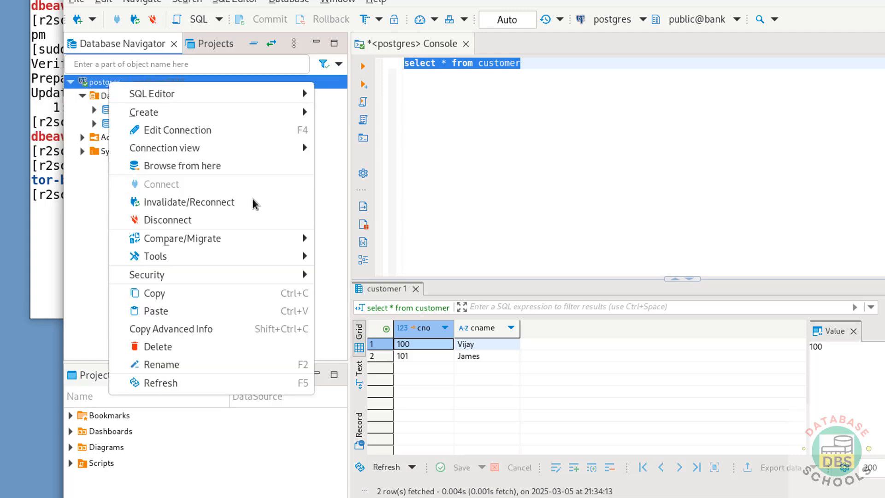
{"action": "left_click", "coordinate": [233, 222]}
{"action": "right_click", "coordinate": [120, 83]}
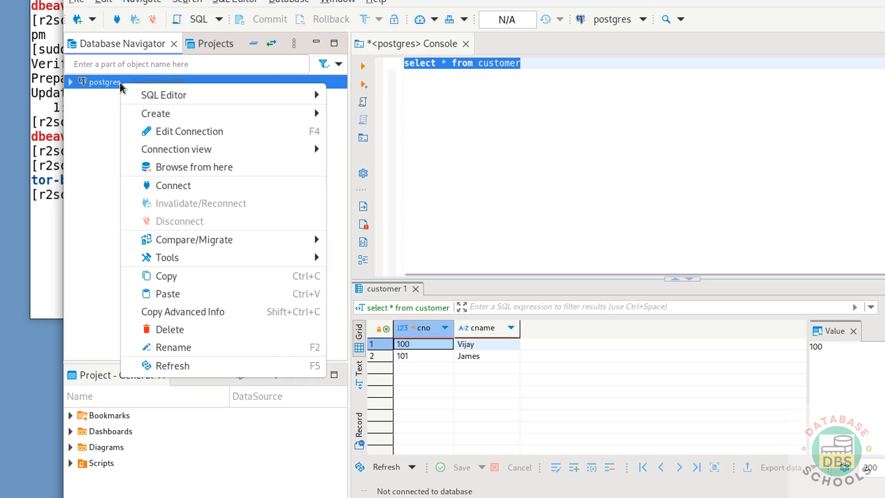
{"action": "left_click", "coordinate": [207, 330]}
{"action": "left_click", "coordinate": [616, 279]}
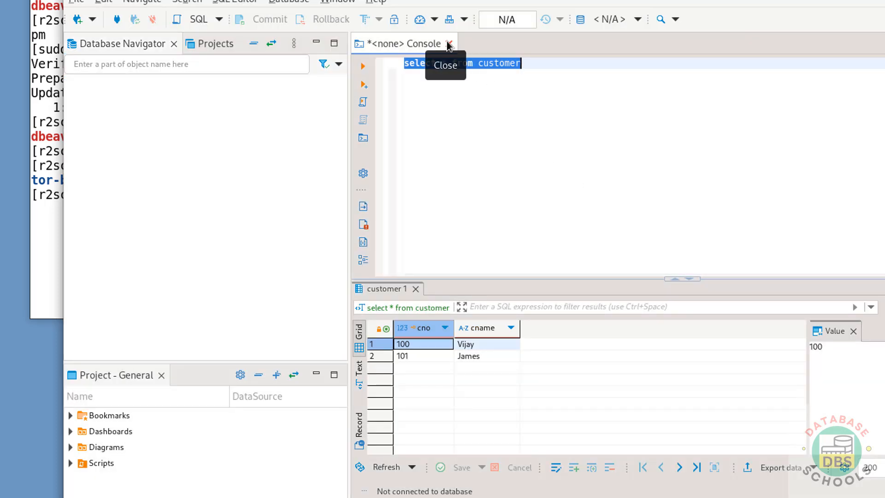
{"action": "left_click", "coordinate": [448, 44]}
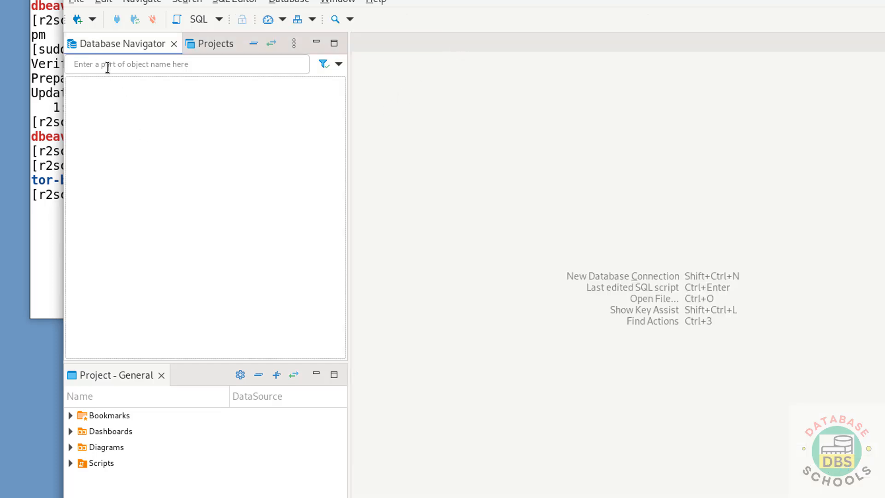
Start a new MySQL database connection on localhost with database bank and enter the root user's password.
{"action": "left_click", "coordinate": [75, 22]}
{"action": "left_click", "coordinate": [370, 146]}
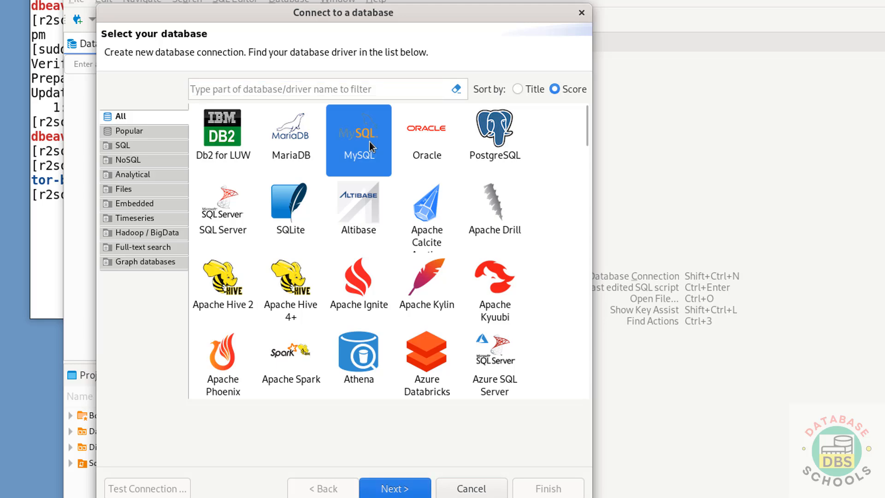
{"action": "left_click", "coordinate": [396, 488]}
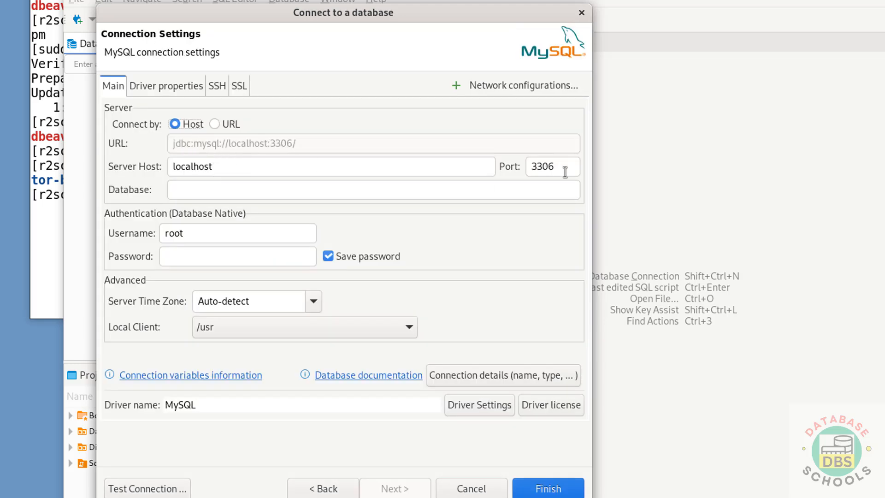
{"action": "left_click", "coordinate": [348, 195]}
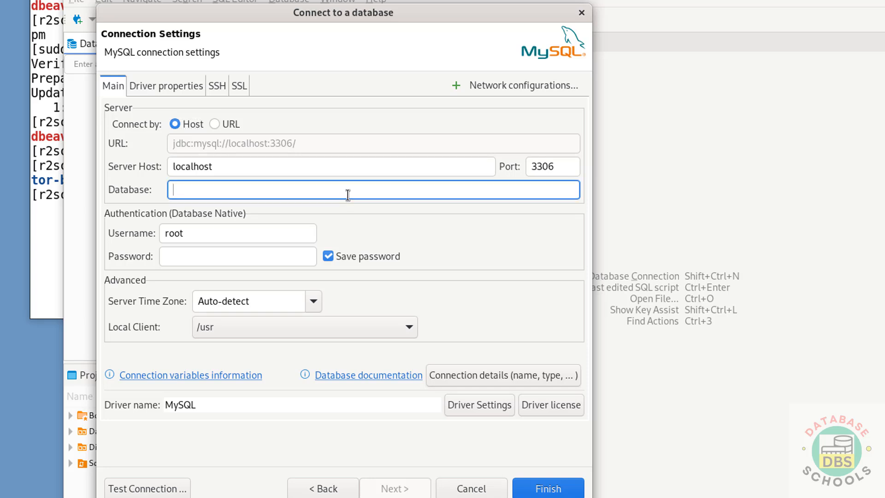
{"action": "left_click", "coordinate": [273, 252]}
{"action": "type", "text": "*****"}
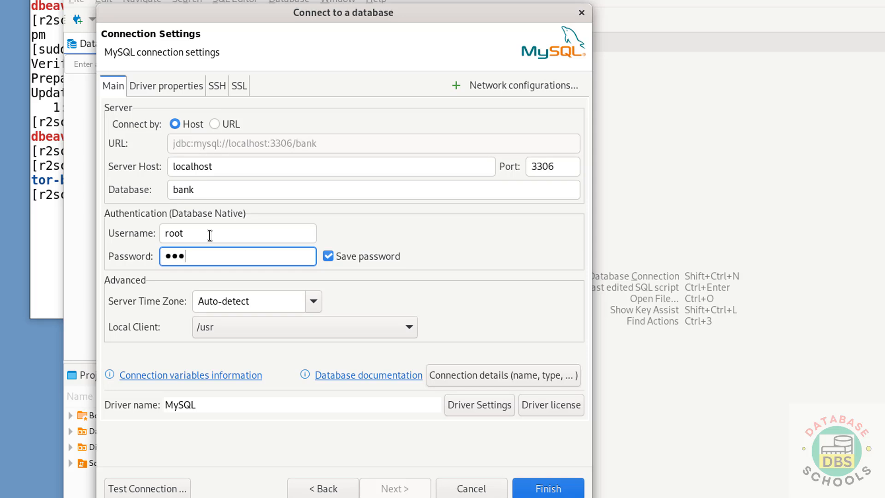
{"action": "type", "text": "****"}
Test the MySQL connection, downloading the required driver files, and finish creating the connection.
{"action": "left_click", "coordinate": [138, 488]}
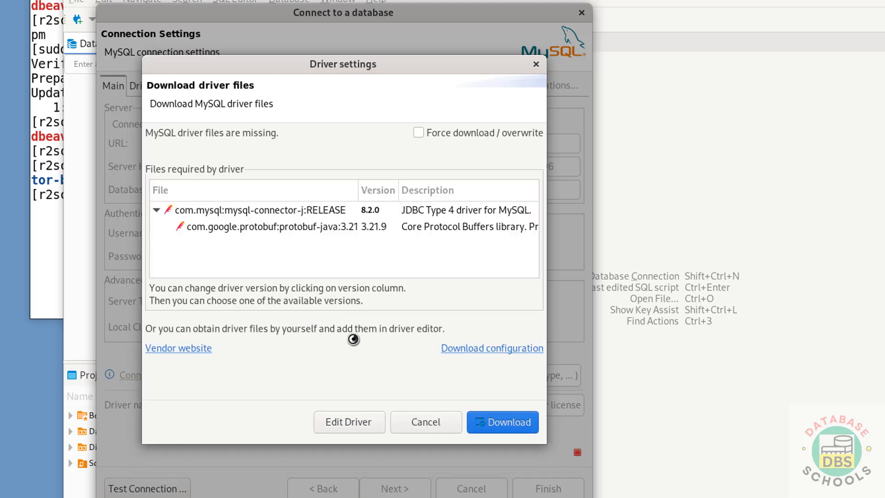
{"action": "left_click", "coordinate": [481, 434]}
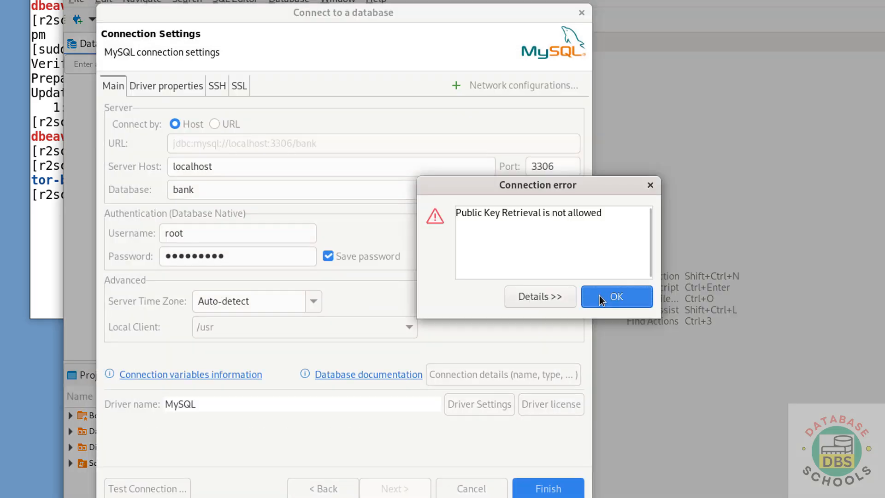
{"action": "left_click", "coordinate": [599, 298]}
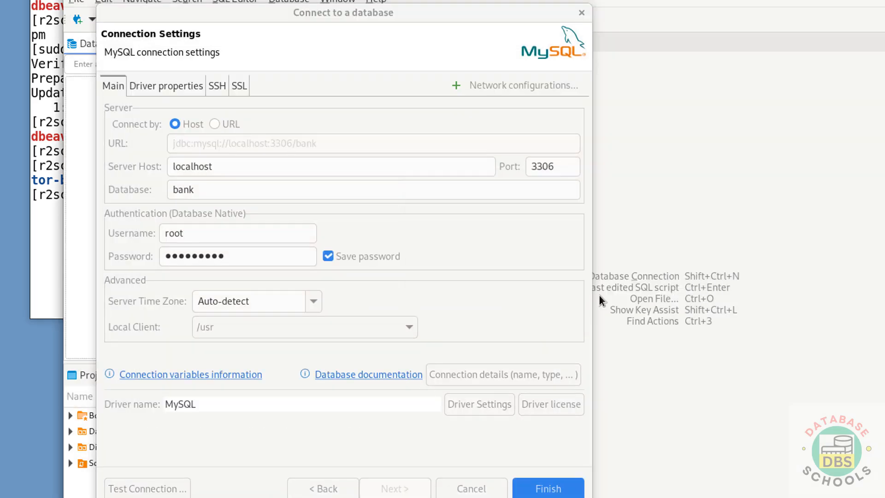
{"action": "left_click", "coordinate": [548, 489]}
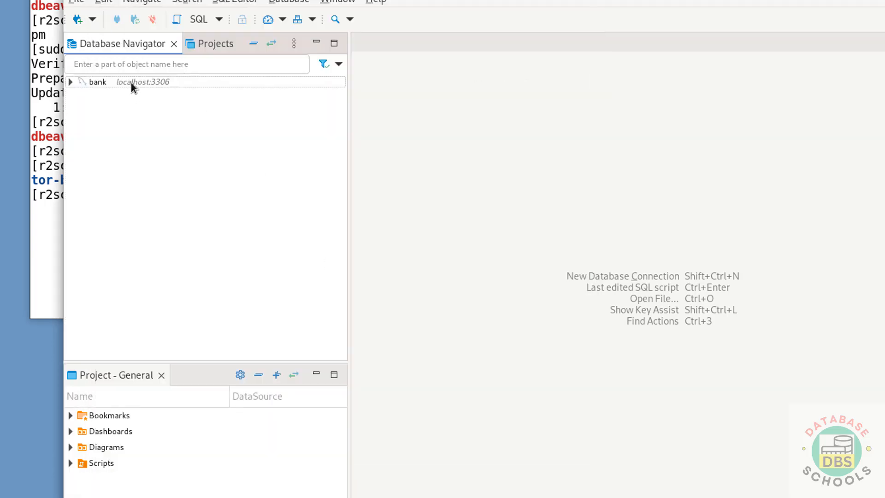
Edit the bank connection and set its driver property allowPublicKeyRetrieval to TRUE.
{"action": "right_click", "coordinate": [131, 82]}
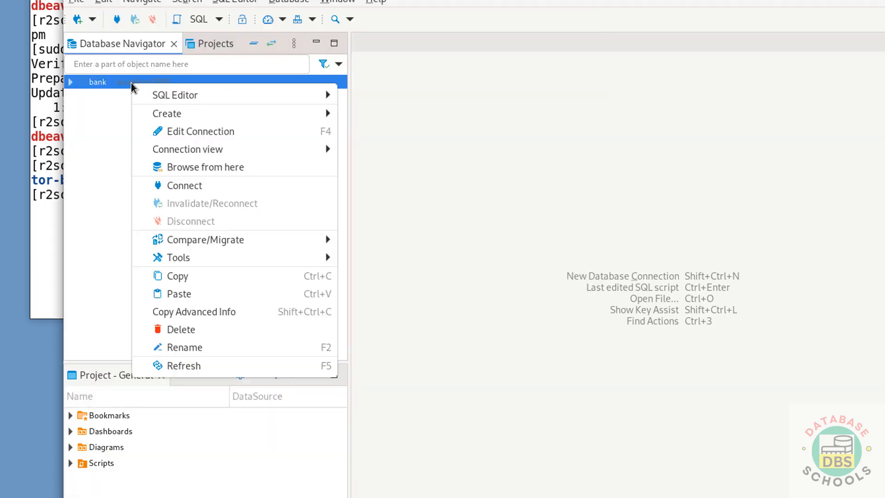
{"action": "left_click", "coordinate": [197, 131]}
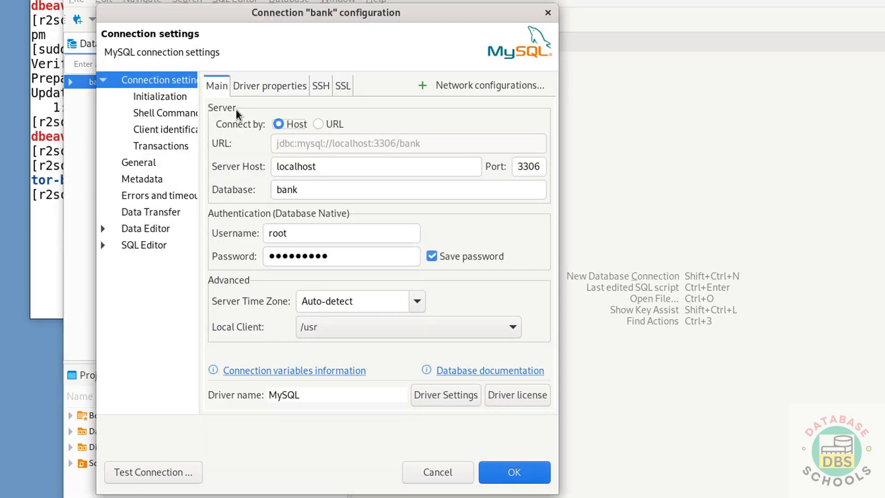
{"action": "left_click", "coordinate": [253, 91]}
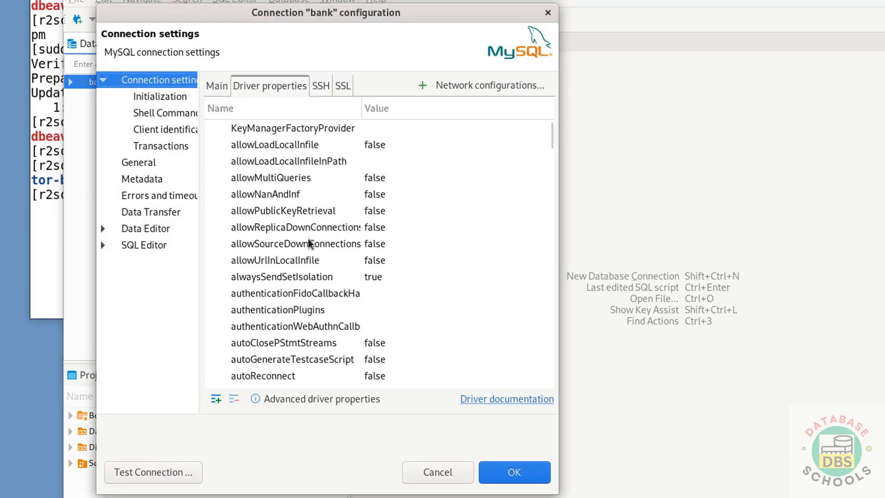
{"action": "left_click", "coordinate": [314, 208]}
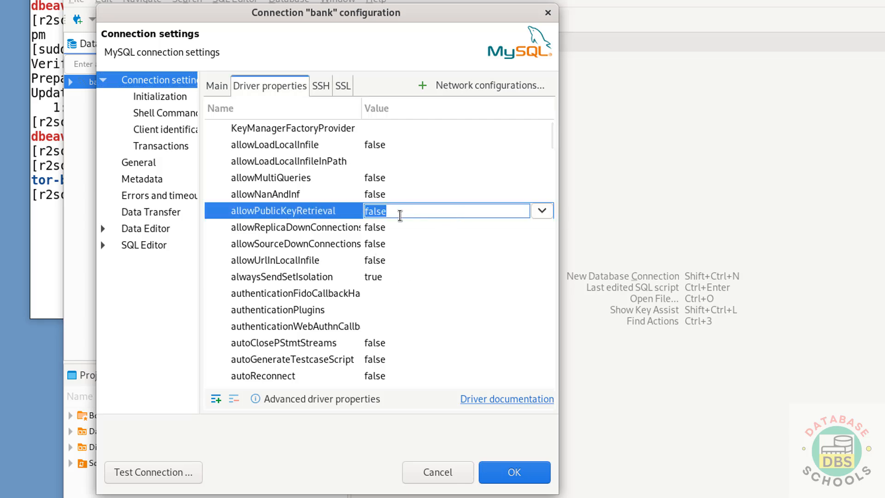
{"action": "left_click", "coordinate": [541, 211]}
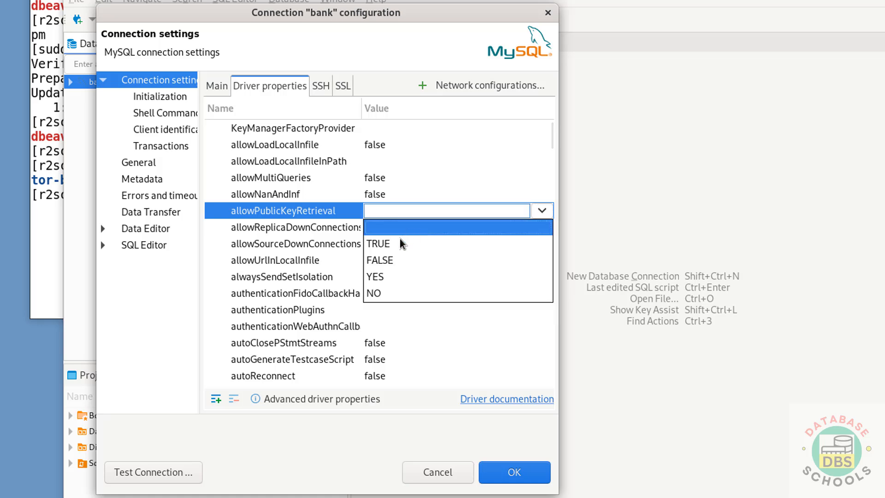
{"action": "left_click", "coordinate": [395, 244]}
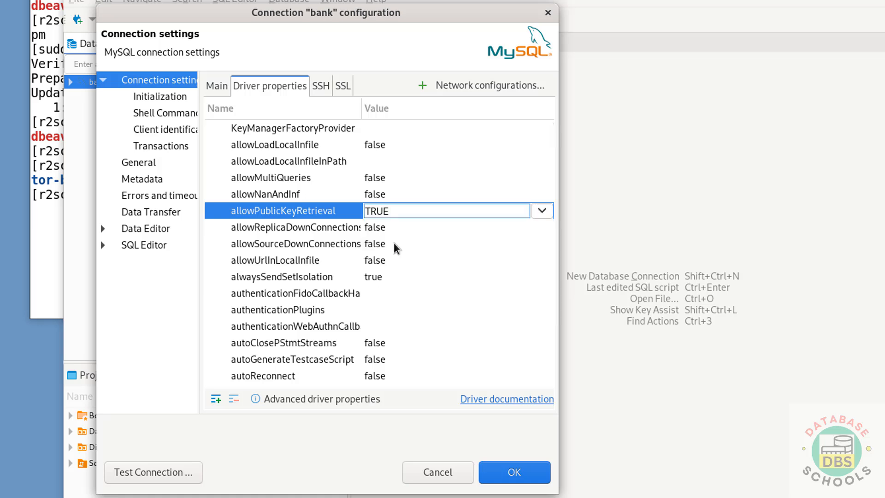
{"action": "left_click", "coordinate": [515, 478]}
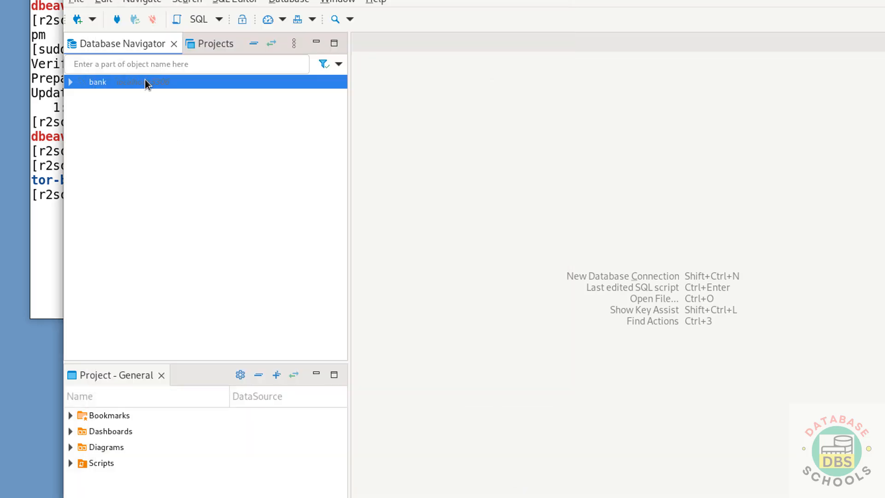
Connect to the MySQL bank connection and expand its Databases folder.
{"action": "right_click", "coordinate": [145, 81]}
{"action": "left_click", "coordinate": [236, 181]}
{"action": "left_click", "coordinate": [67, 84]}
{"action": "left_click", "coordinate": [82, 95]}
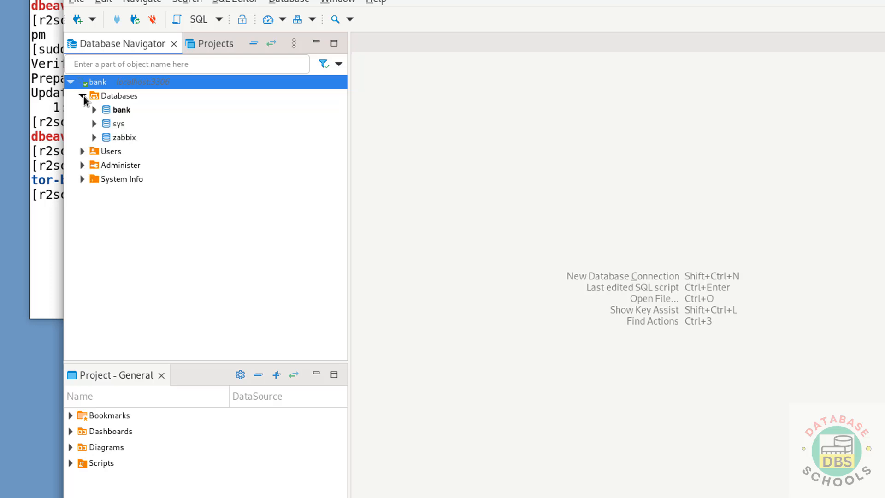
Open an SQL console on the MySQL bank database and run the query select version();.
{"action": "right_click", "coordinate": [115, 110]}
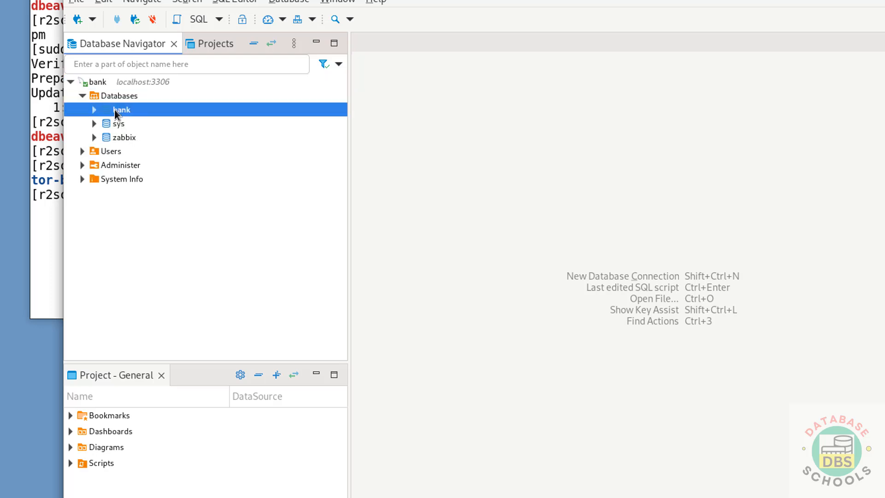
{"action": "mouse_move", "coordinate": [154, 122]}
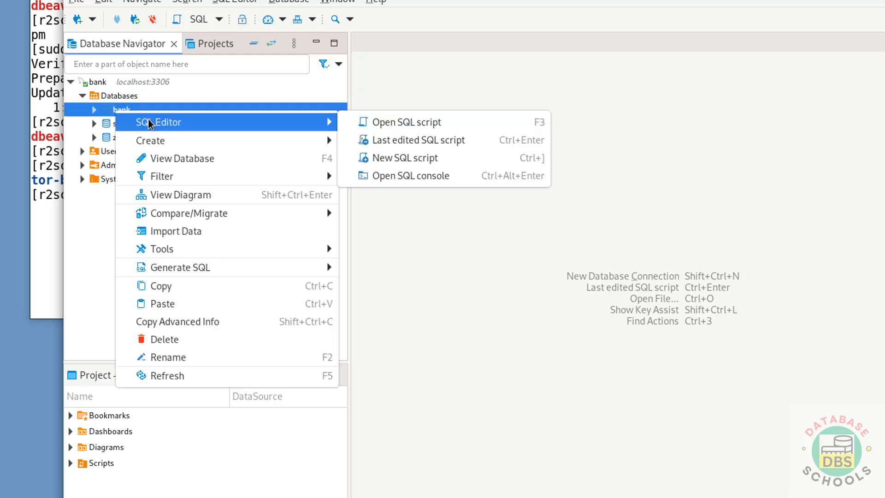
{"action": "left_click", "coordinate": [416, 175]}
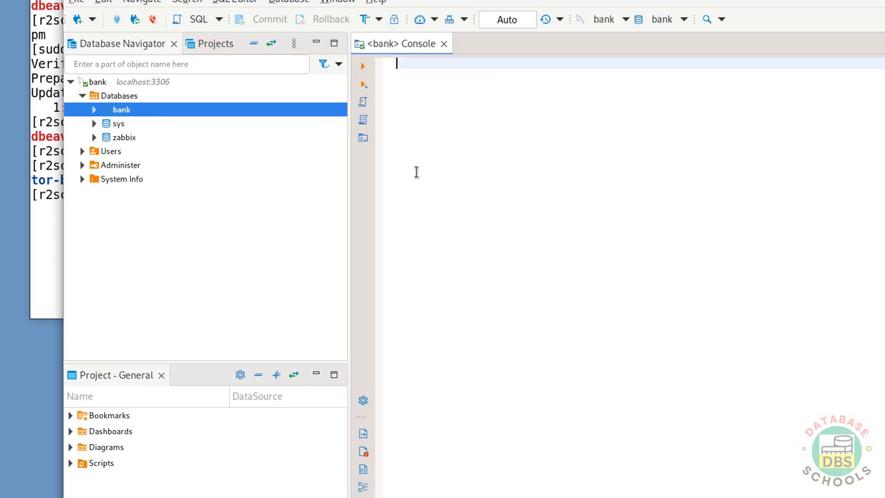
{"action": "type", "text": "select "}
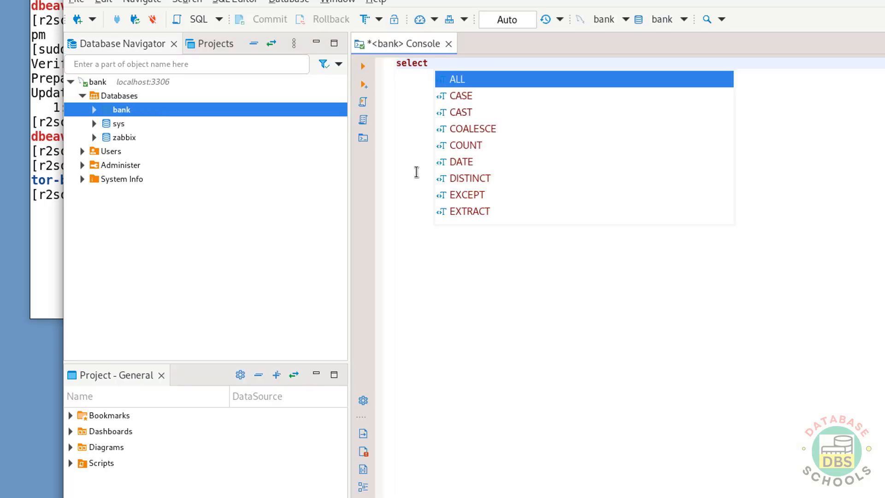
{"action": "type", "text": "v"}
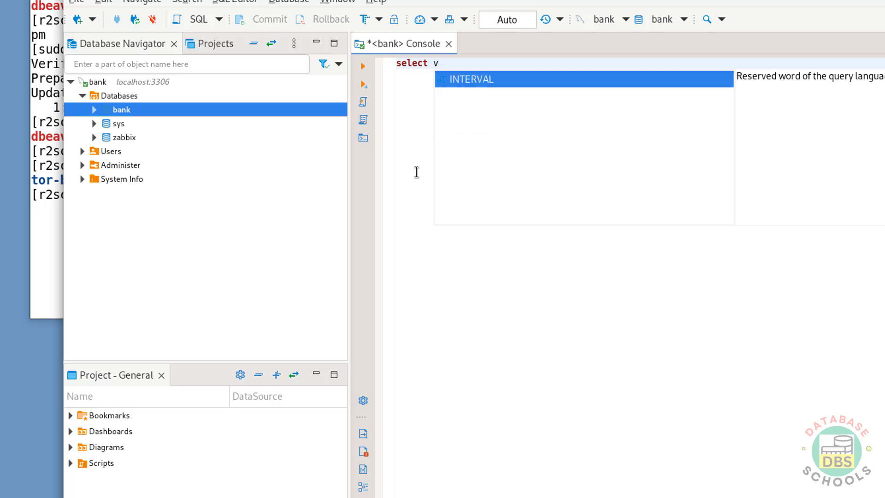
{"action": "type", "text": "ersion()"}
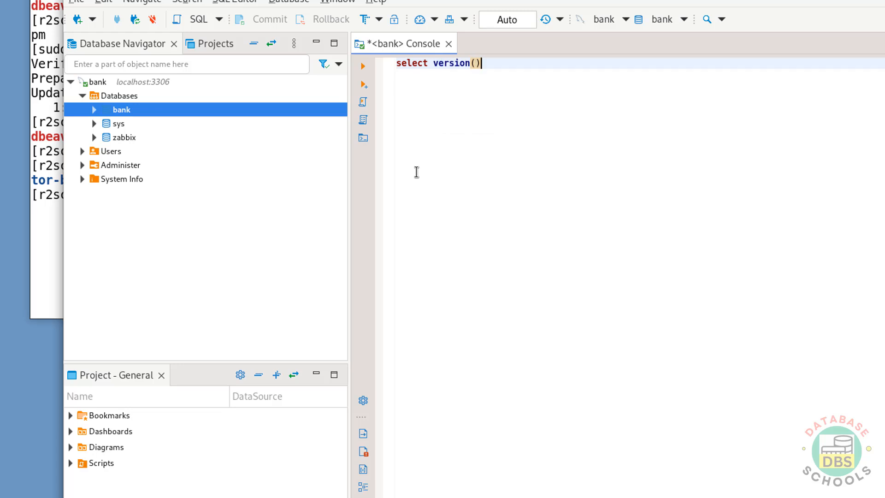
{"action": "type", "text": ";"}
{"action": "left_click", "coordinate": [364, 68]}
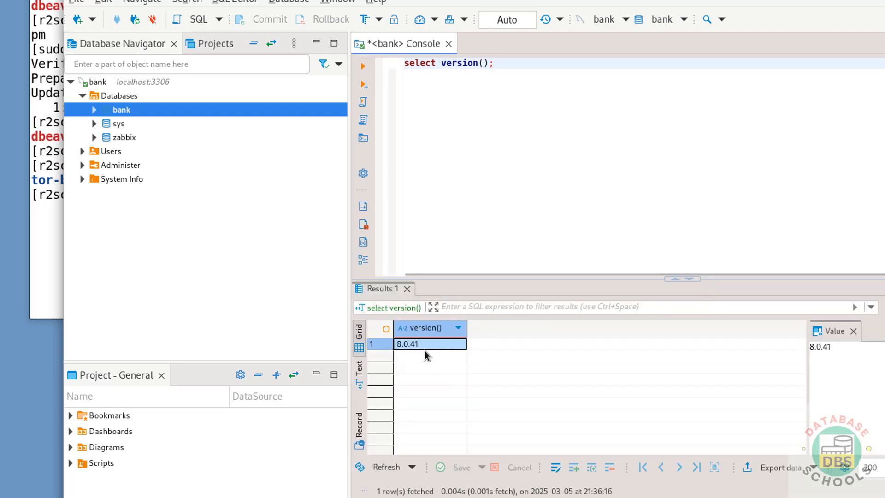
Disconnect the MySQL bank connection and close its SQL console without keeping the query.
{"action": "left_click", "coordinate": [98, 83]}
{"action": "right_click", "coordinate": [98, 84]}
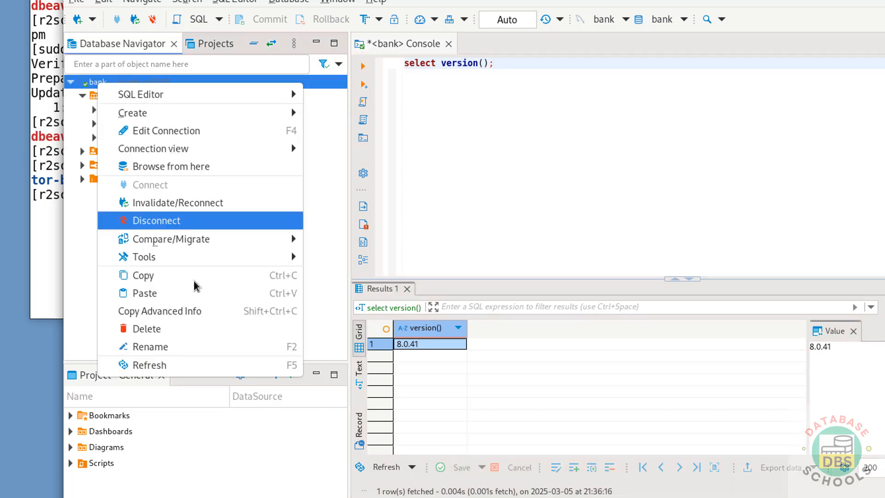
{"action": "left_click", "coordinate": [226, 219]}
{"action": "left_click", "coordinate": [448, 44]}
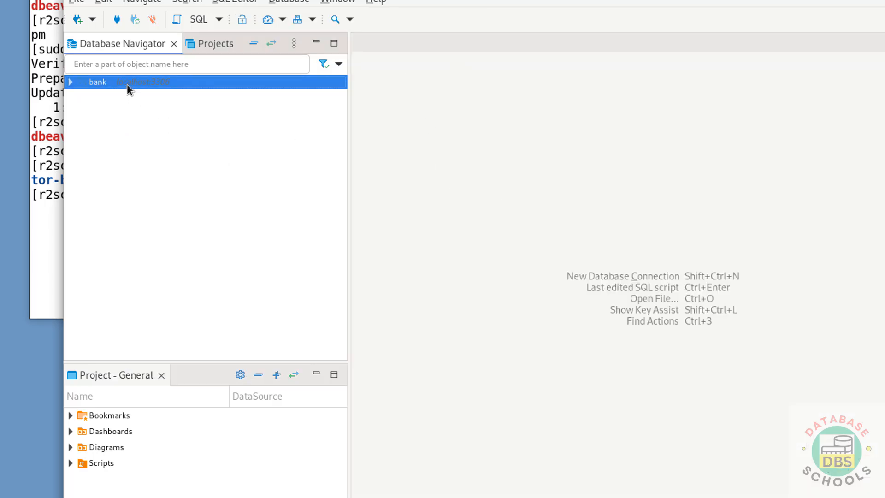
Delete the bank connection from the Database Navigator, confirm the deletion, and switch to the terminal window.
{"action": "right_click", "coordinate": [126, 84]}
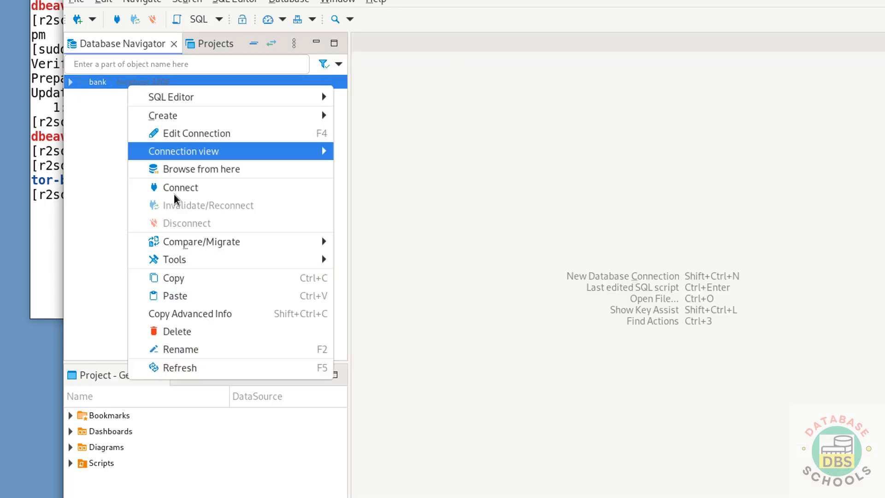
{"action": "left_click", "coordinate": [193, 331]}
{"action": "left_click", "coordinate": [618, 279]}
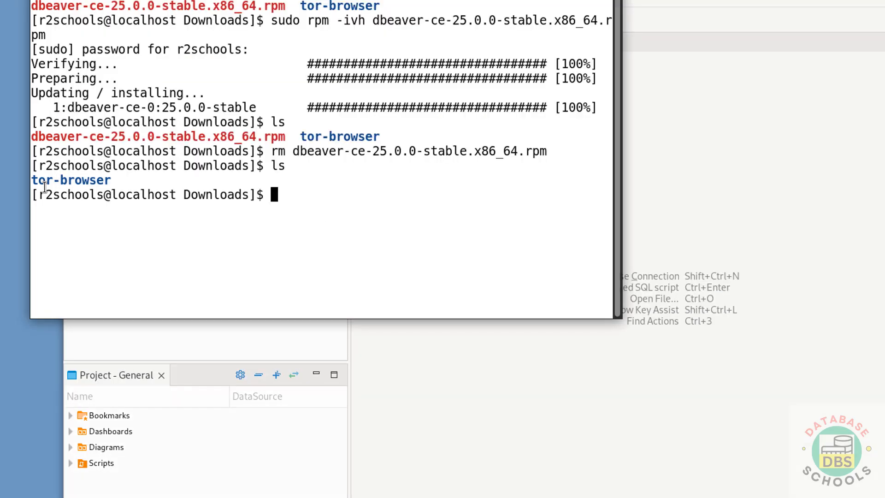
{"action": "left_click", "coordinate": [45, 186]}
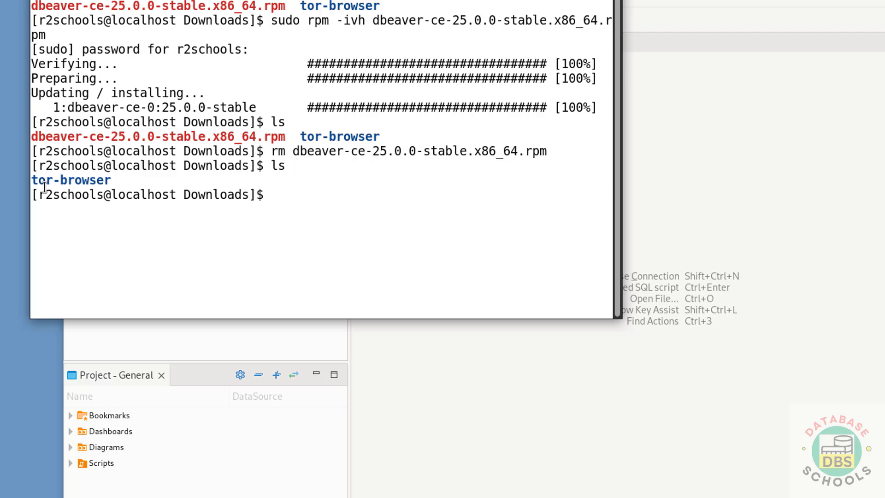